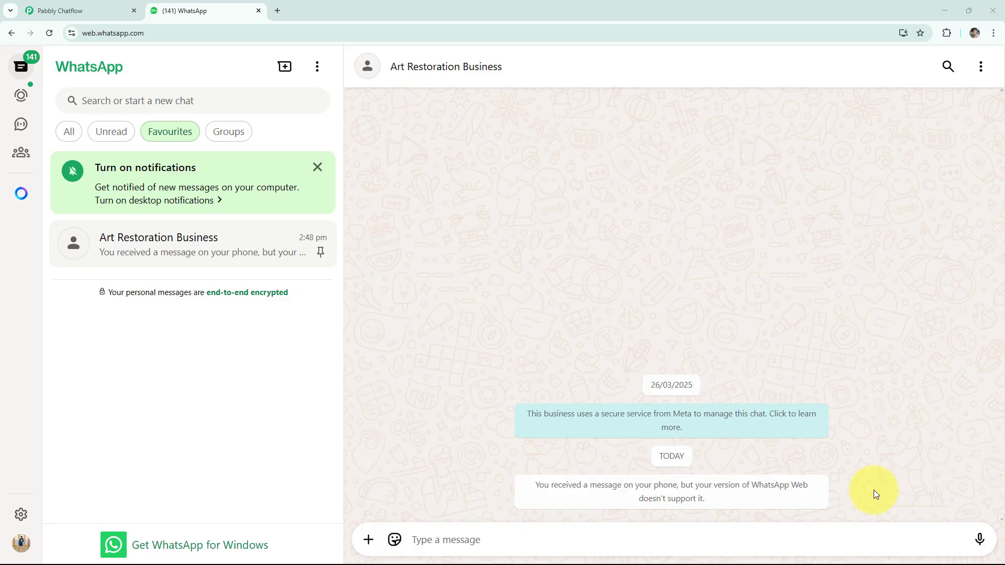
Step: Send 'Hello' to the art restoration bot, then pick Restoration Process and Share Artwork
click(702, 537)
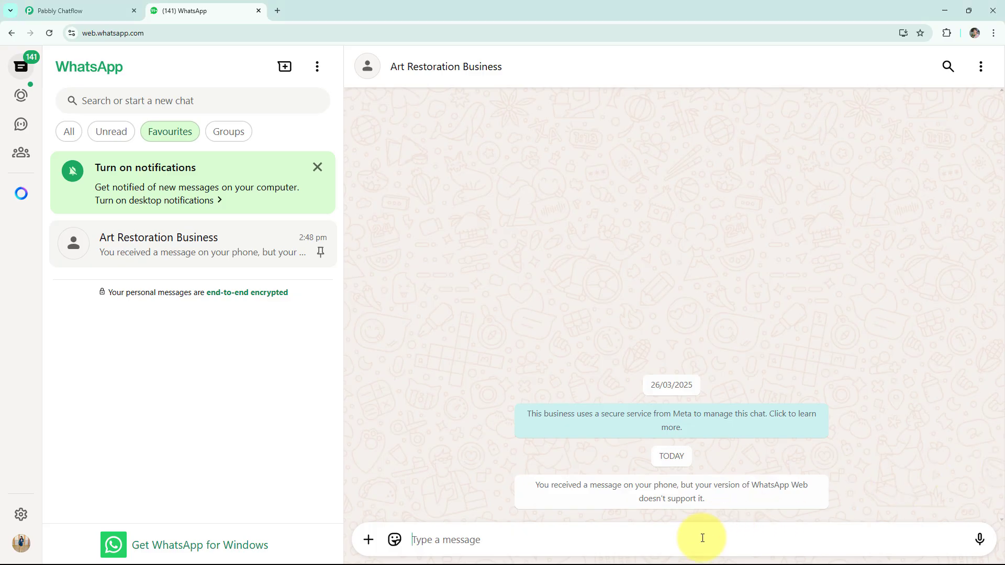
text(Hello)
key(Return)
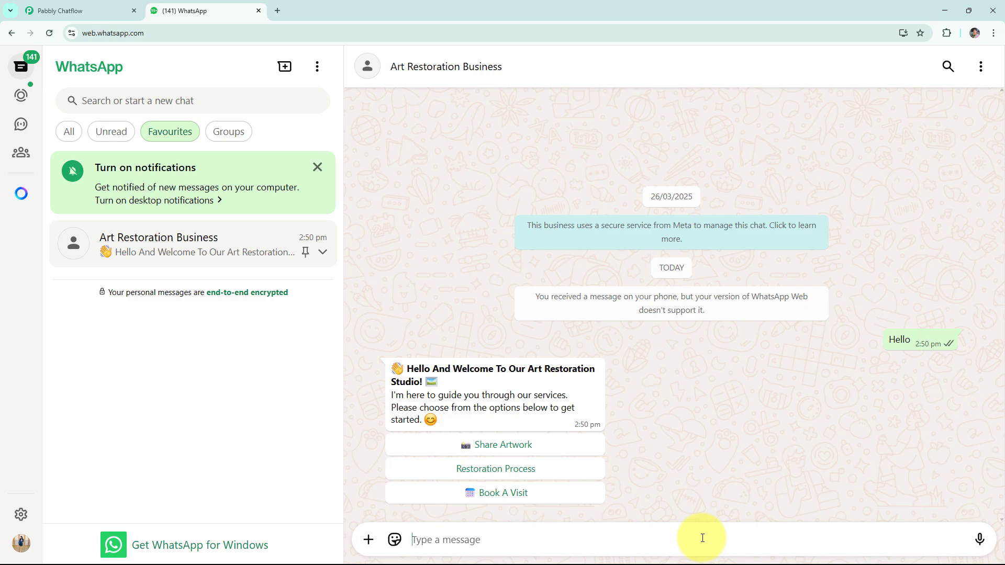
click(532, 474)
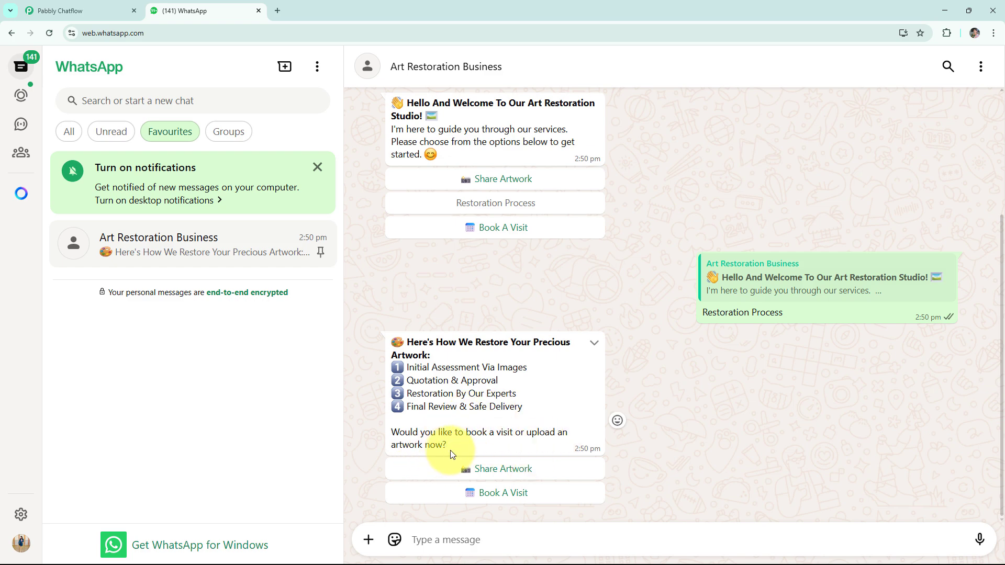
click(473, 469)
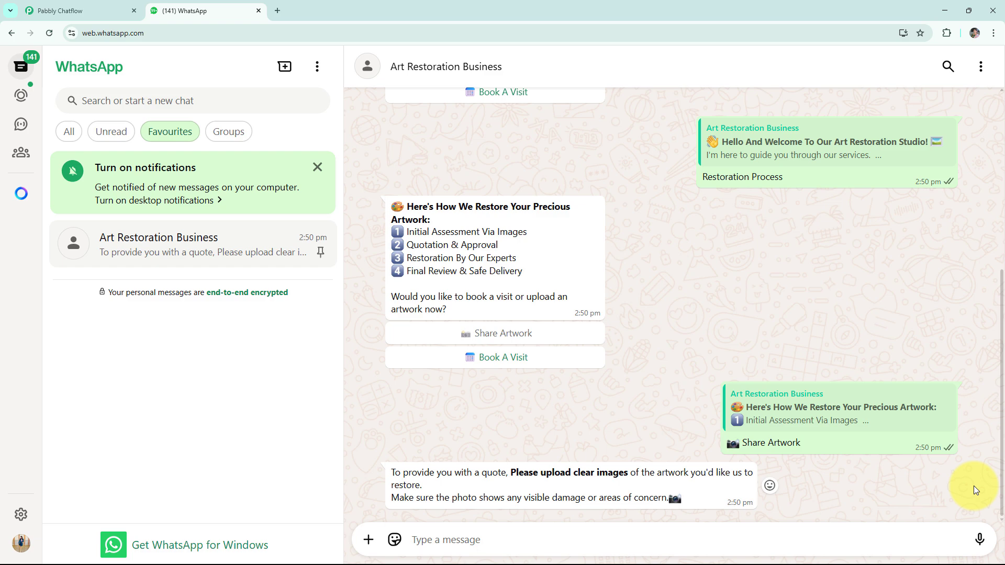
Step: Send the damaged painting image, then book a visit for '29th may'
key(ctrl+v)
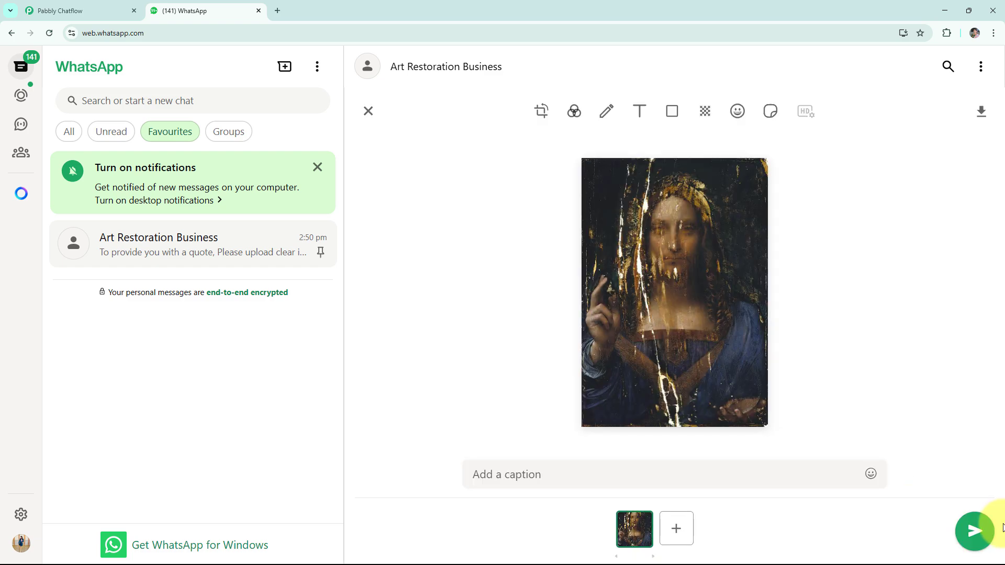
click(974, 531)
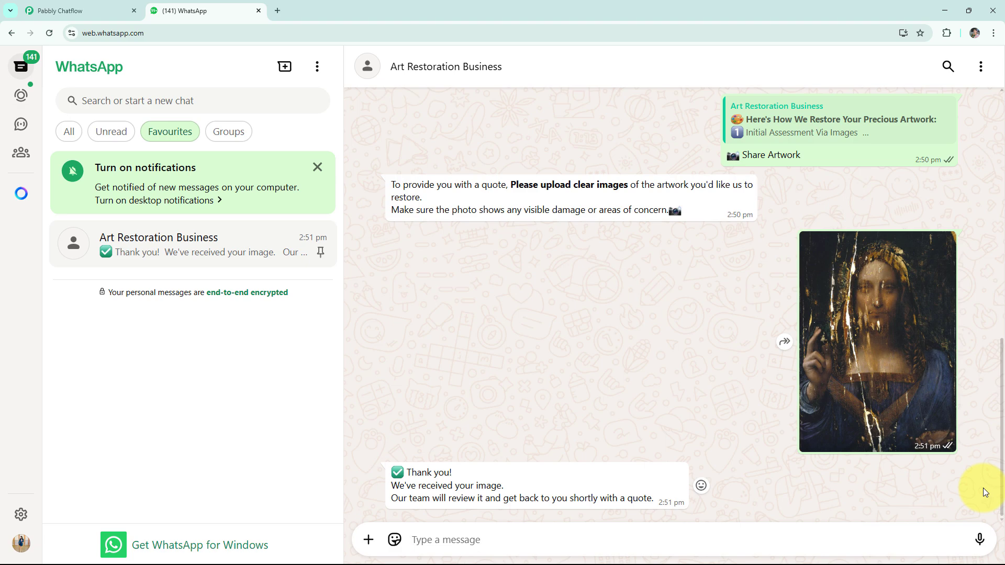
scroll(576, 365, up, 5)
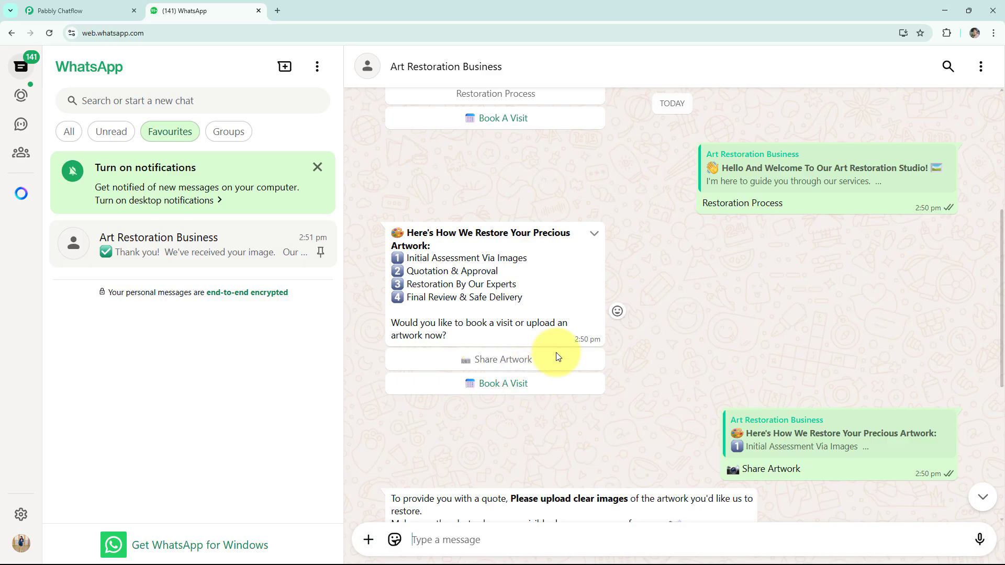
click(534, 125)
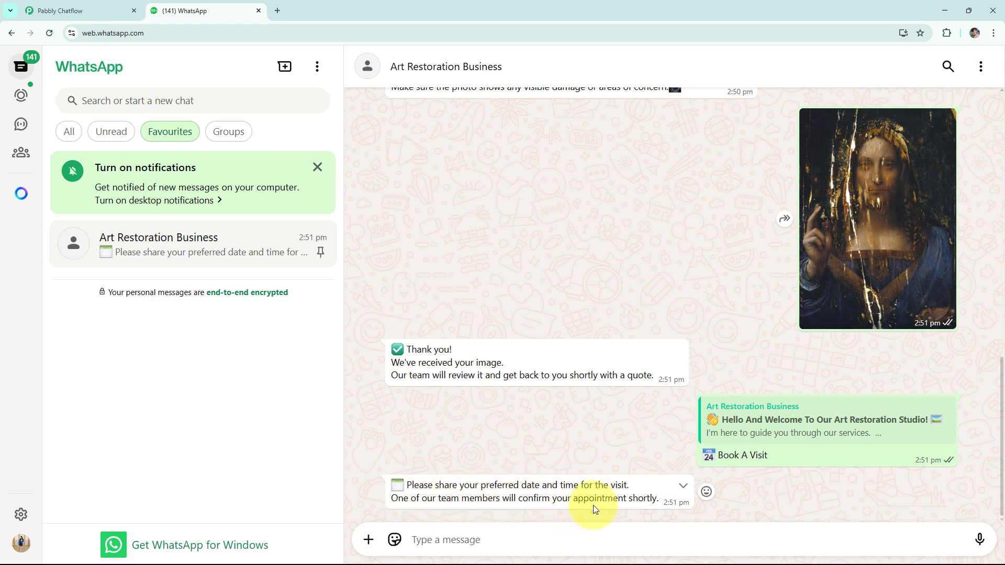
click(674, 534)
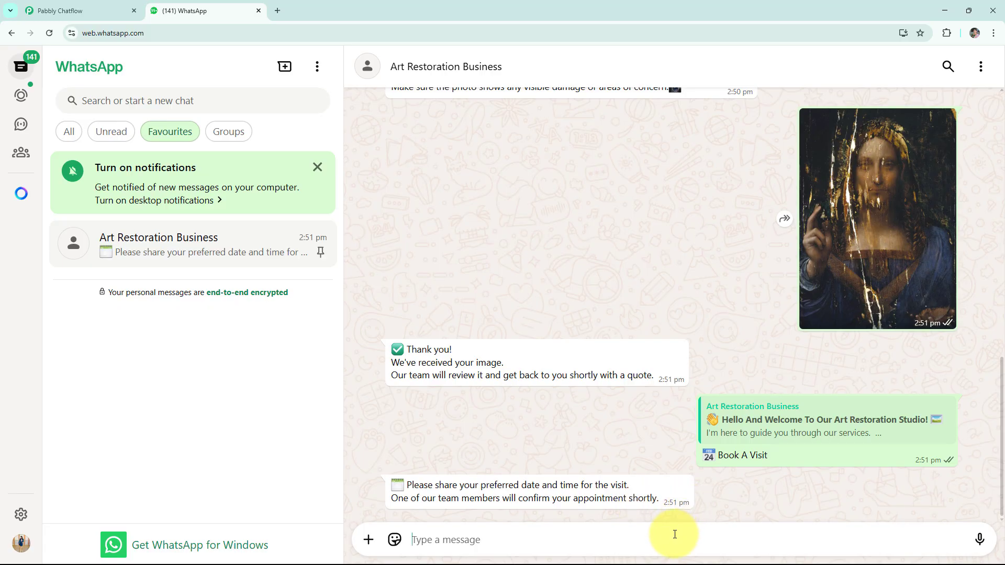
text(2)
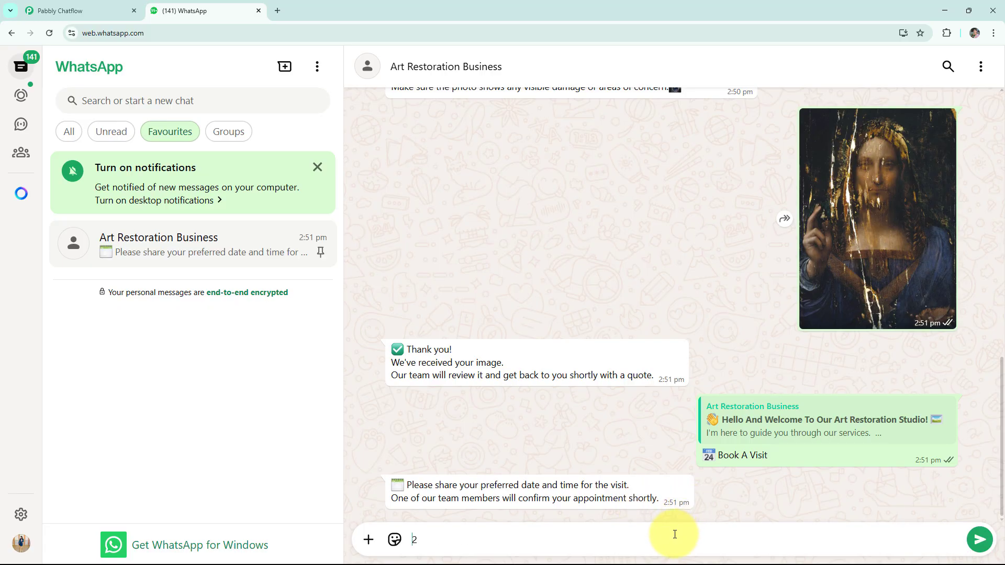
text(9th may)
key(Return)
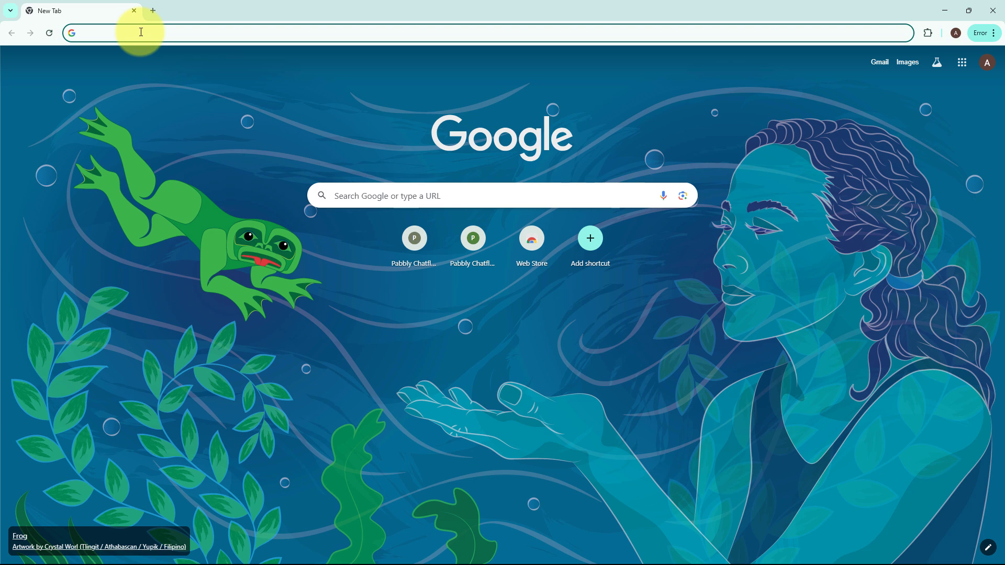
Step: Load pabbly.com/chatflow and sign in to the Pabbly account
text(pabbly.com/chatflow)
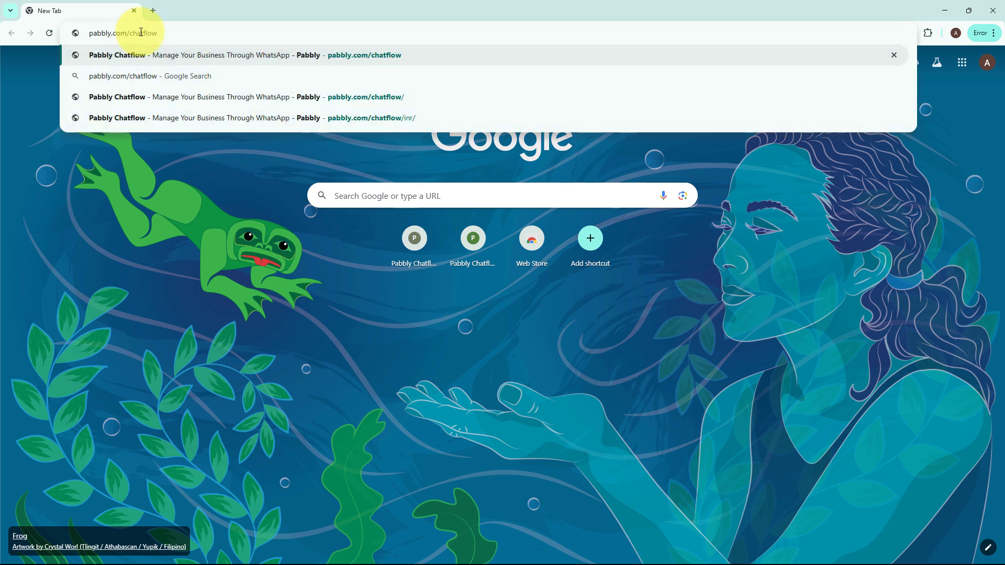
key(Return)
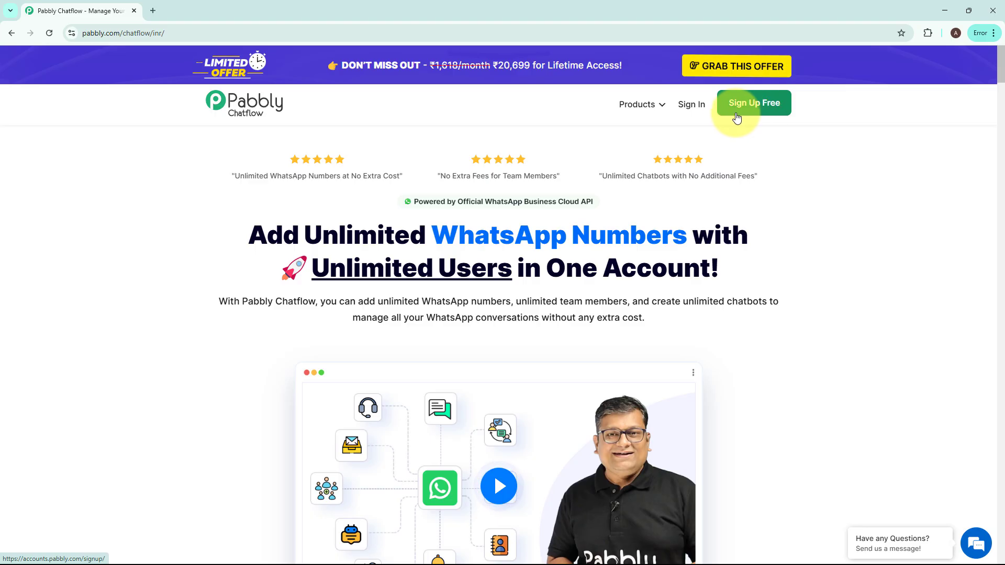
click(695, 112)
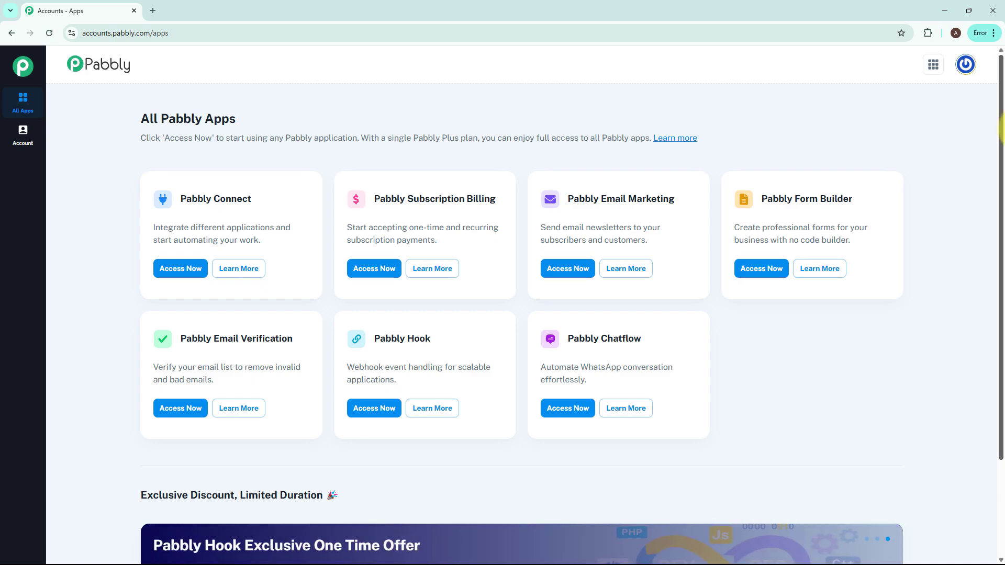
Step: Launch Pabbly Chatflow from its card on the All Pabbly Apps page
click(571, 415)
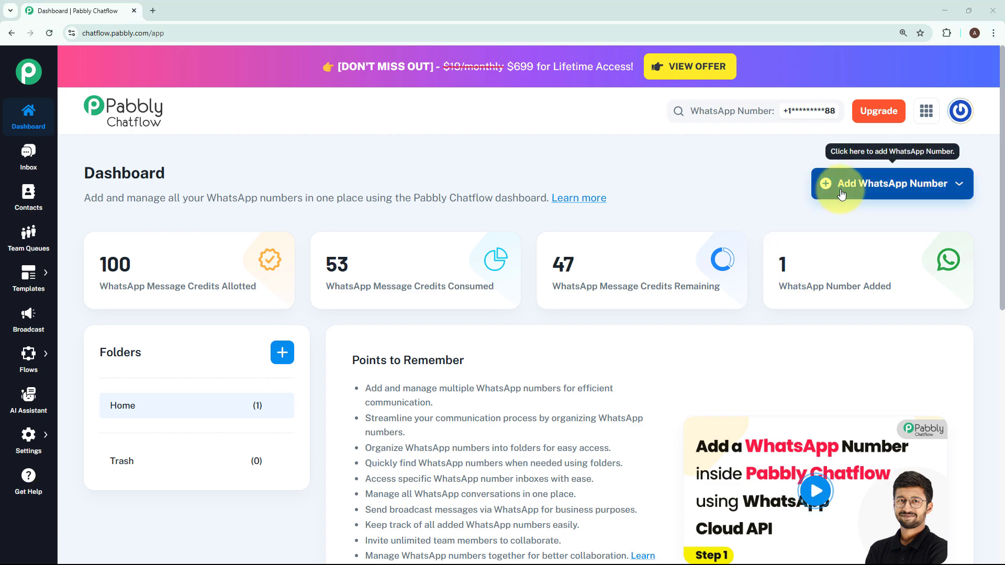
click(852, 192)
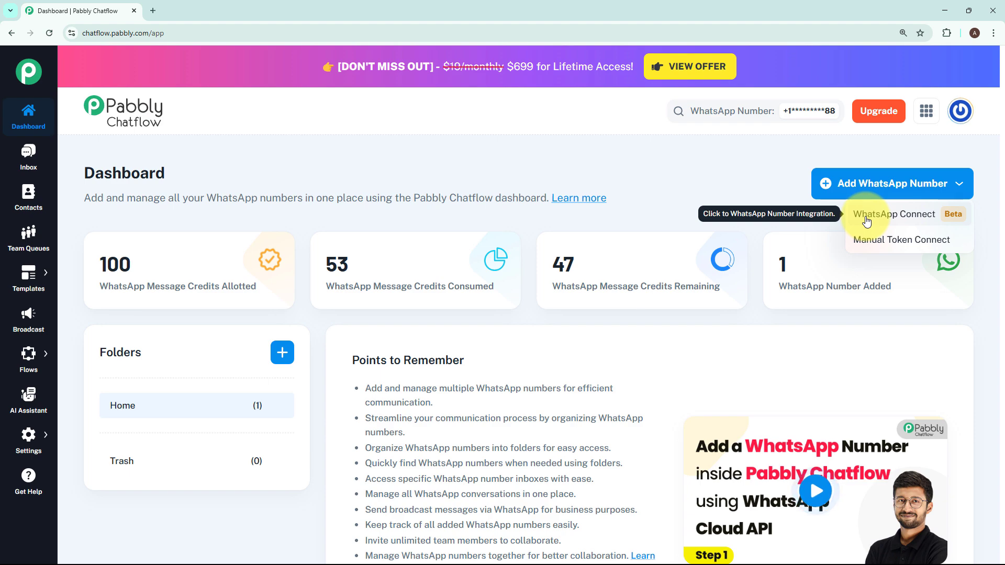
click(876, 246)
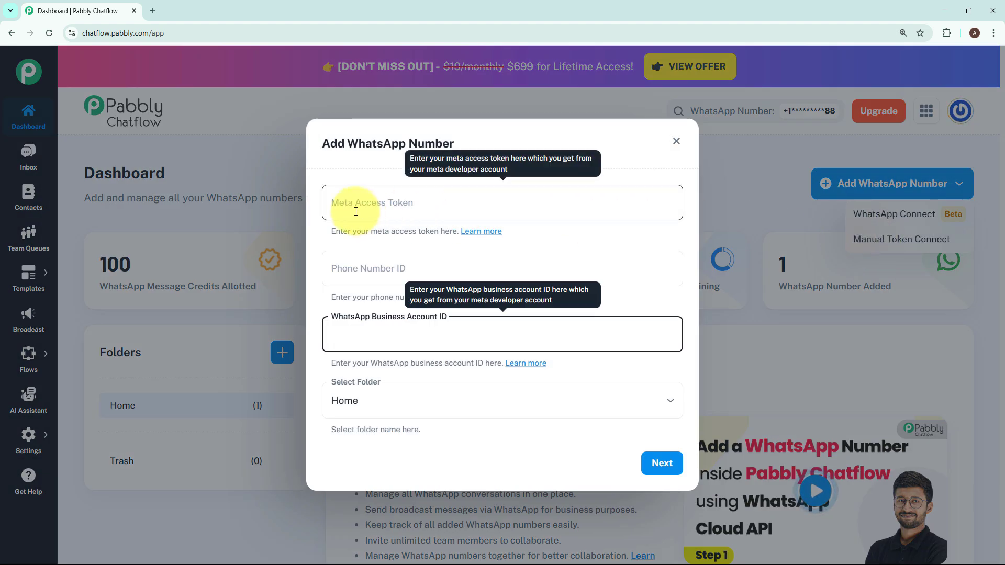
click(597, 231)
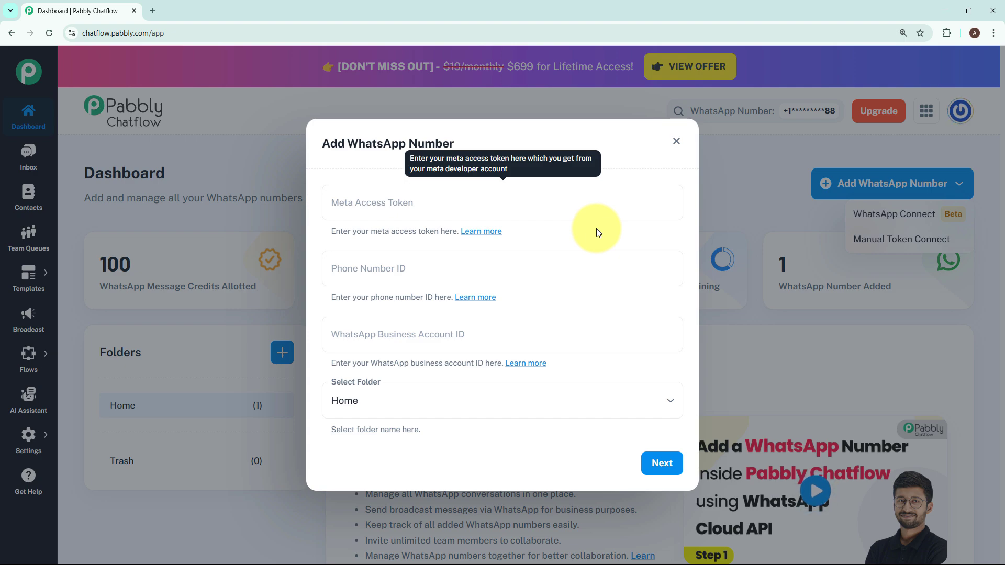
click(475, 199)
click(222, 239)
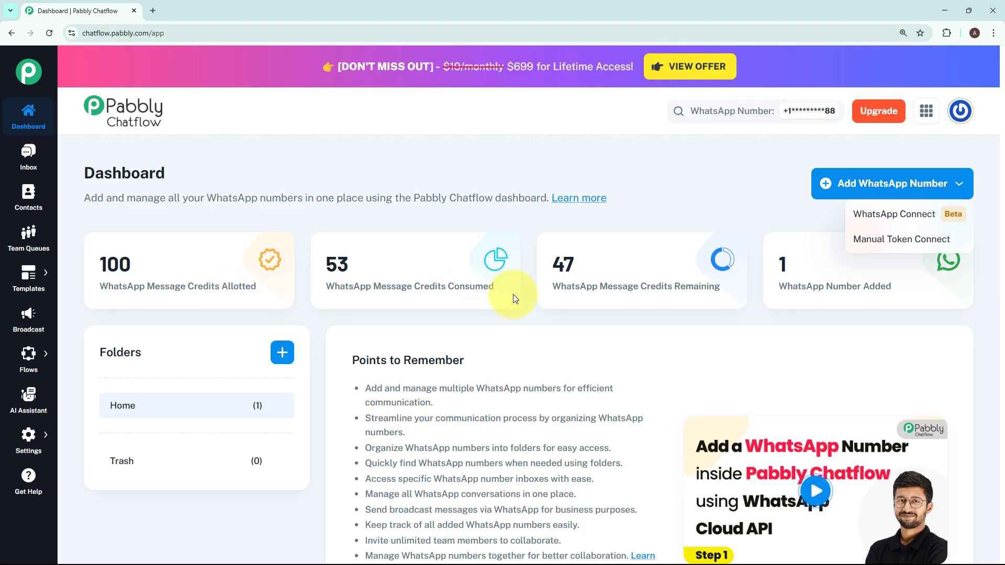
click(792, 305)
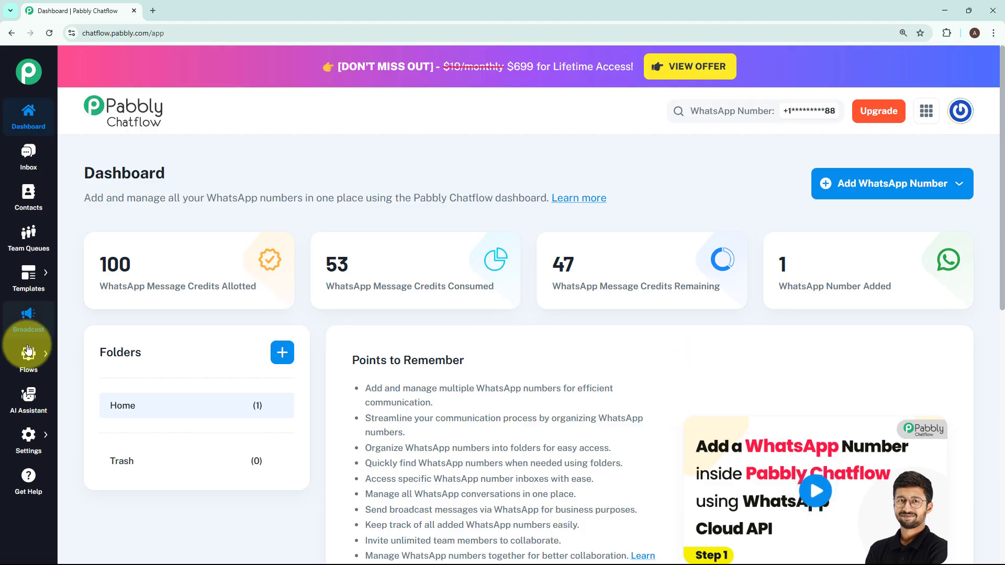
Step: Go to the Flows list and add a new untitled flow
mouse_move(23, 352)
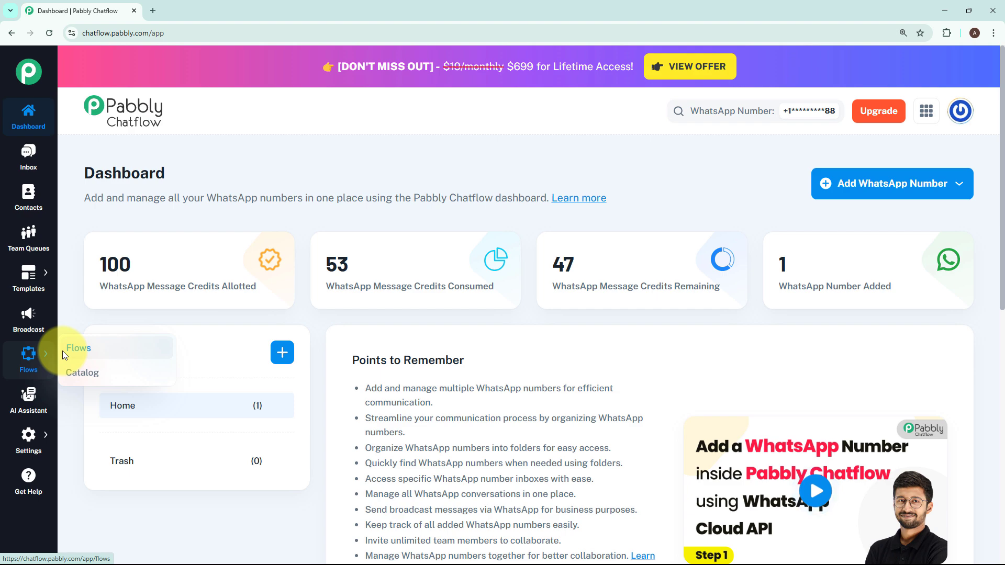
click(79, 349)
drag(83, 119, 203, 120)
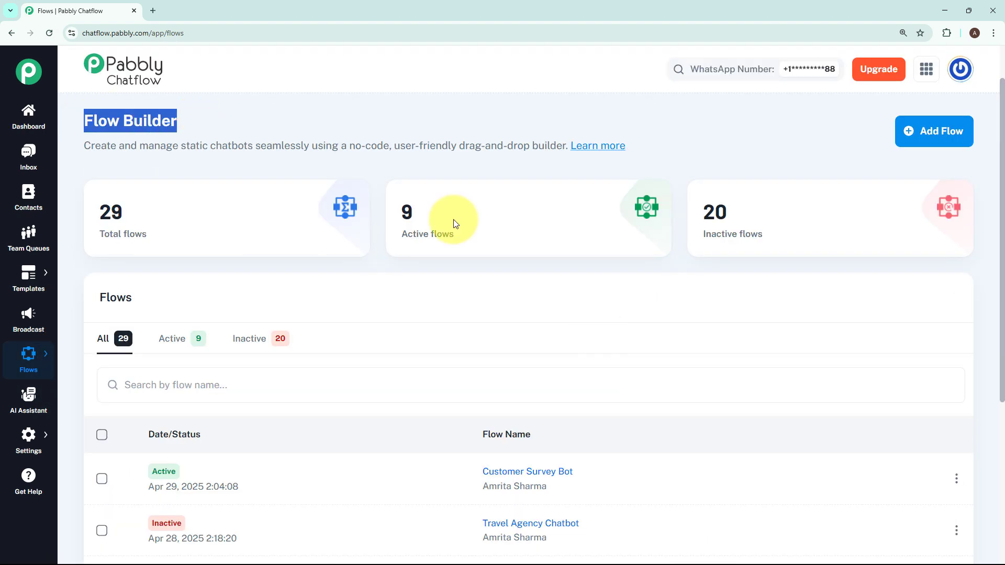
click(598, 287)
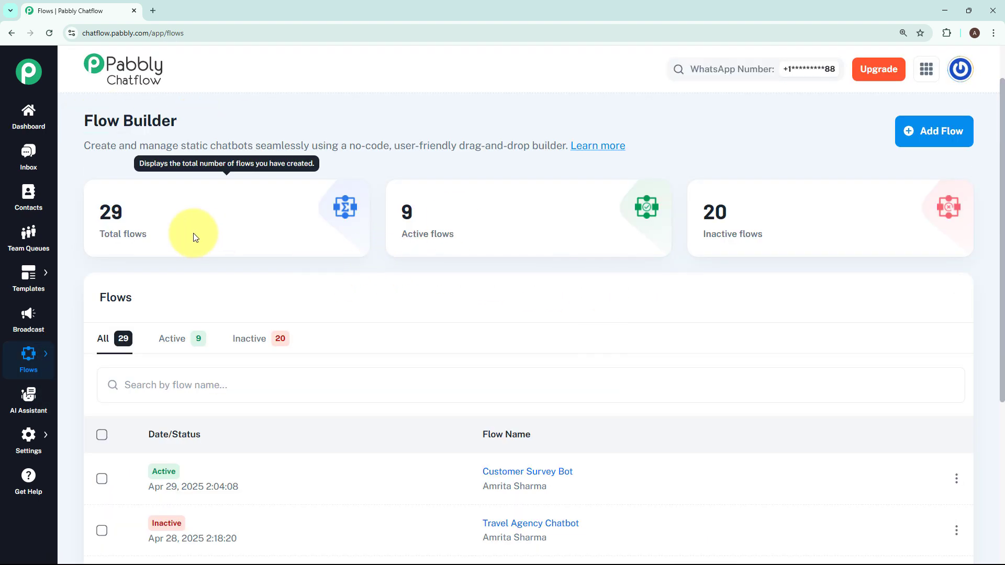
mouse_move(804, 236)
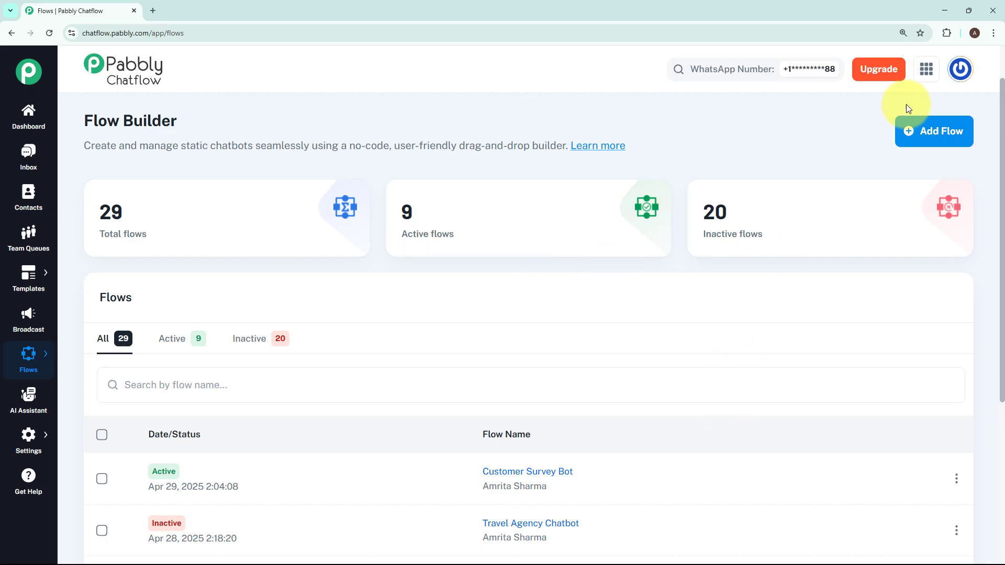
click(924, 133)
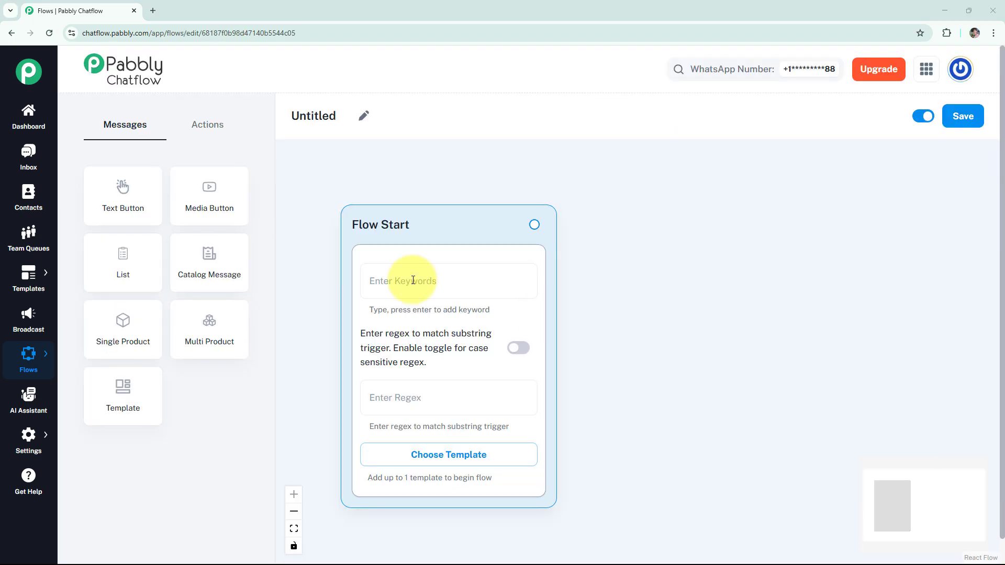
Step: Replace the 'Untitled' flow name with 'WhatsApp Chatbot For Art Restoration Service'
click(365, 116)
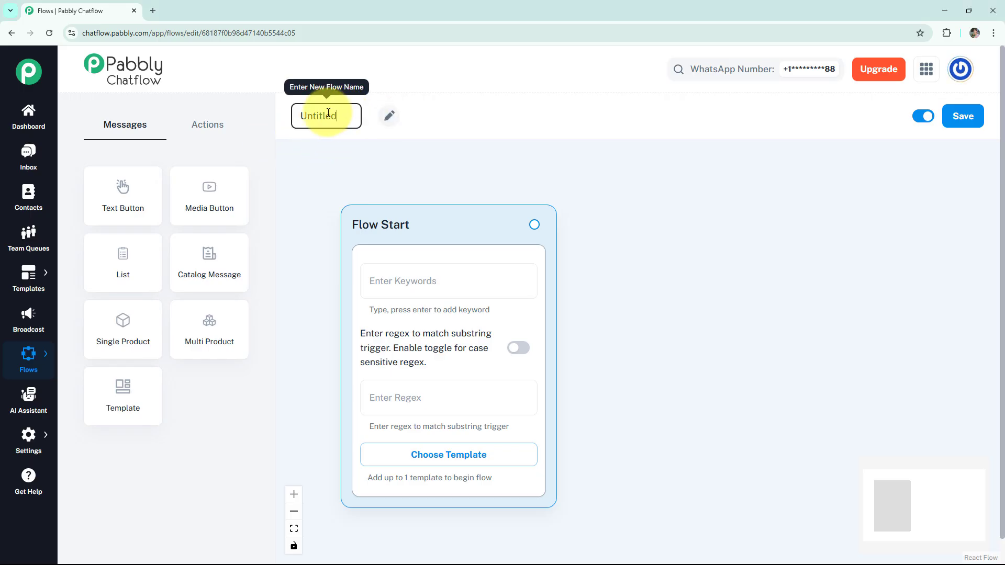
drag(356, 112, 272, 110)
key(BackSpace)
text(WhatsApp Chatbot For Art Restoration Service)
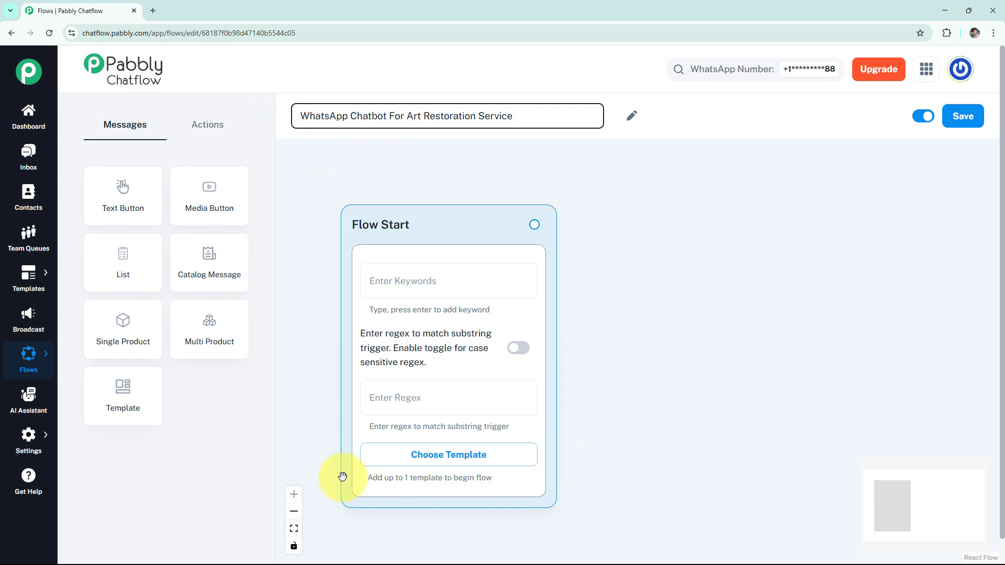
click(374, 288)
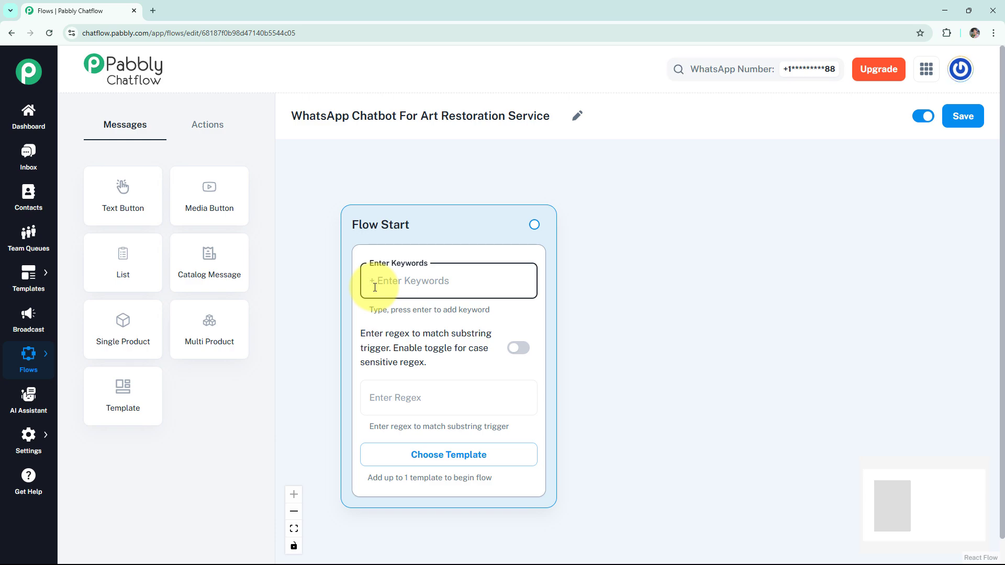
Step: Set the Flow Start trigger to the case-sensitive regex [\s\S]+
click(461, 399)
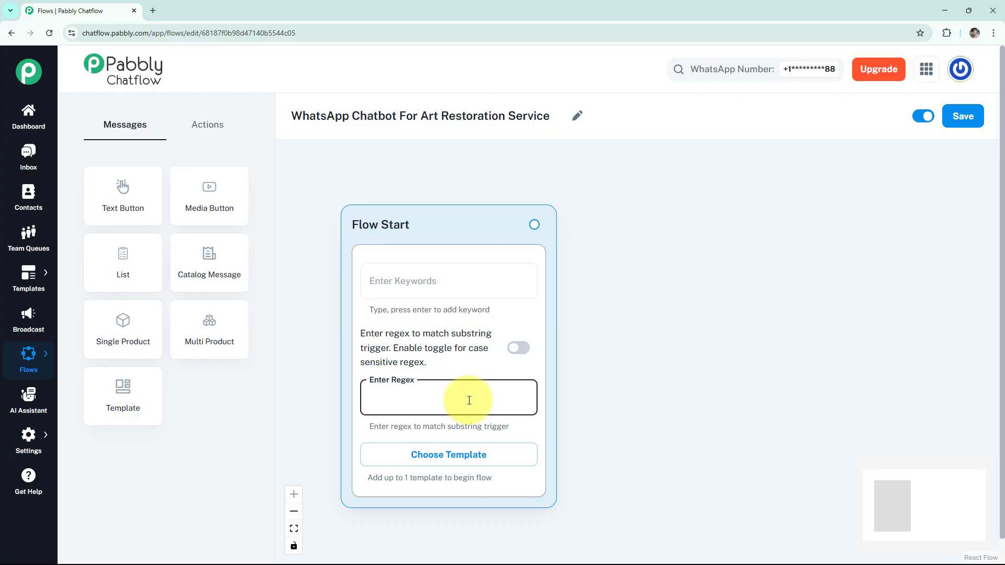
text([\s\S]+)
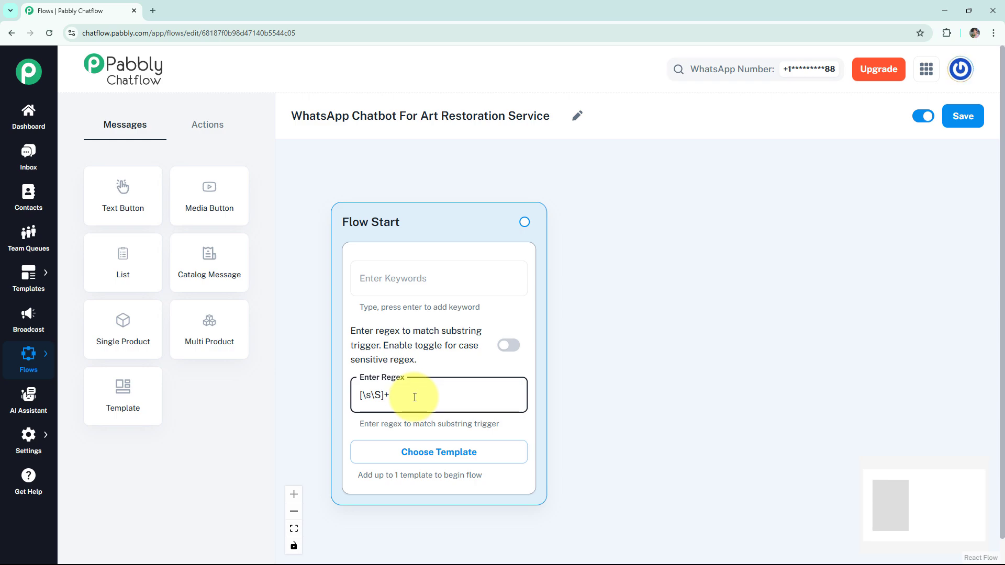
click(509, 347)
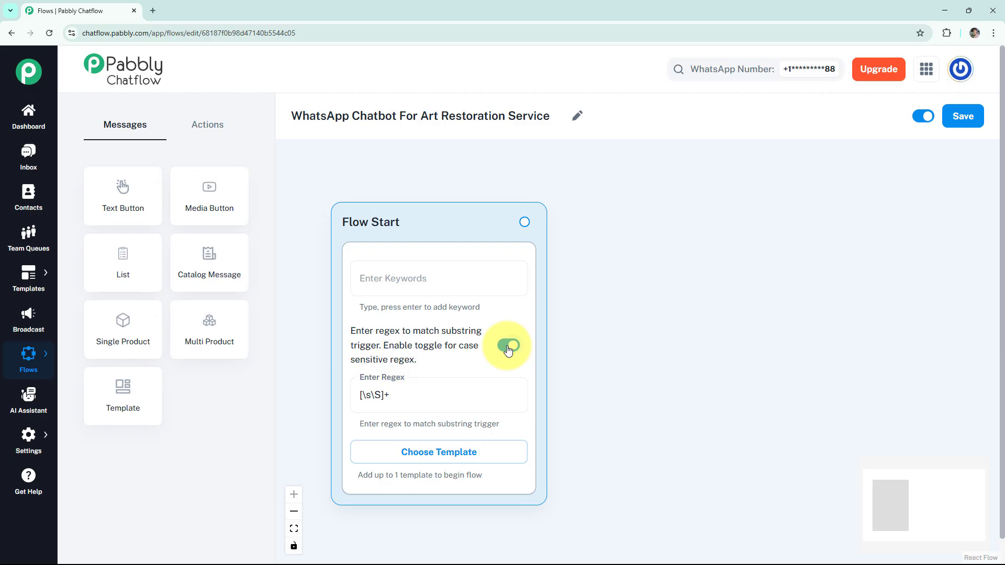
Step: Connect a new Text + Button message block to the Flow Start
drag(525, 220, 655, 230)
click(607, 255)
click(651, 273)
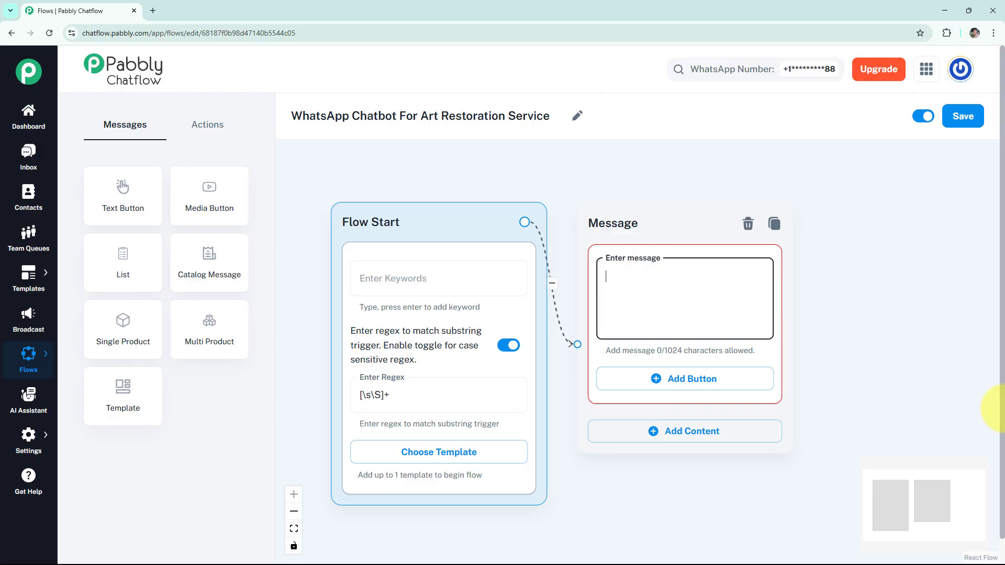
Step: Paste the art restoration welcome text into the message and preview it
key(ctrl+v)
click(796, 302)
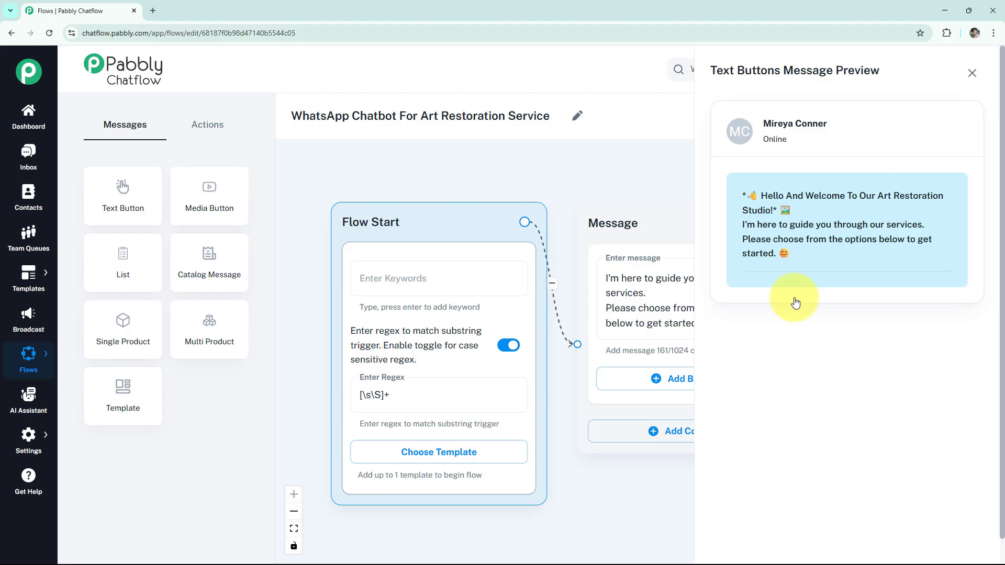
click(972, 73)
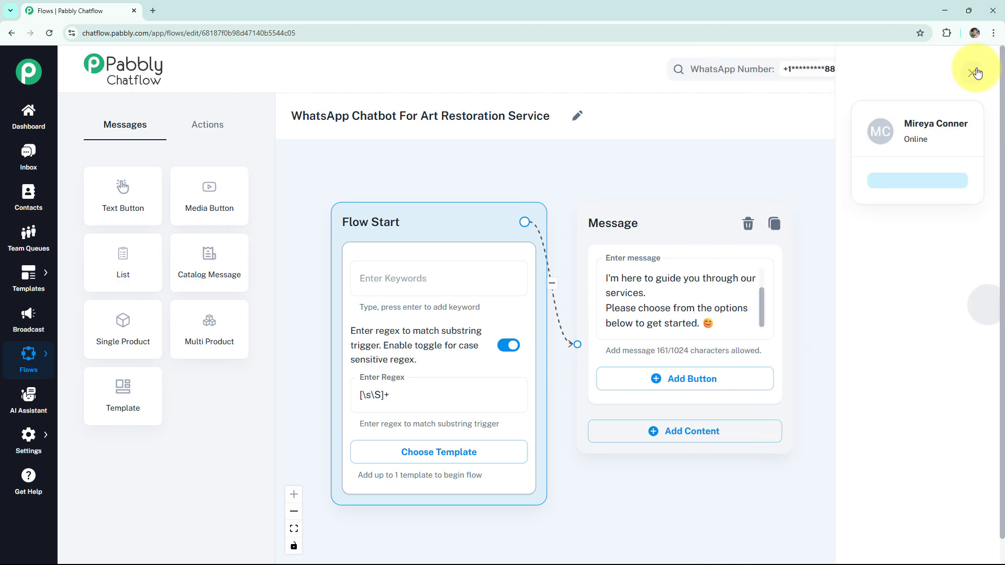
Step: Add three reply buttons: Share Artwork, Restoration Process and Book A Visit
click(701, 386)
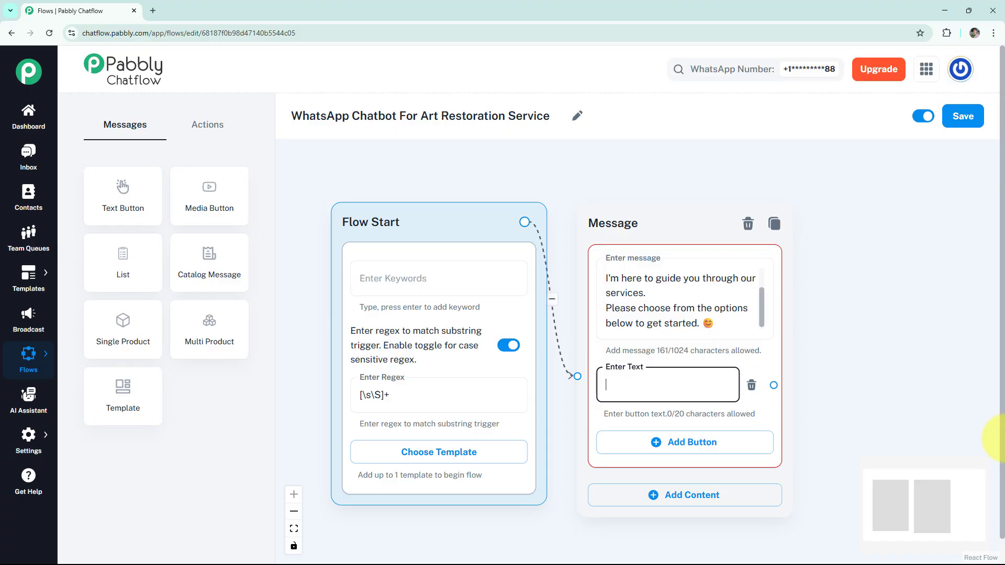
text(📷 Share Artwork)
click(713, 446)
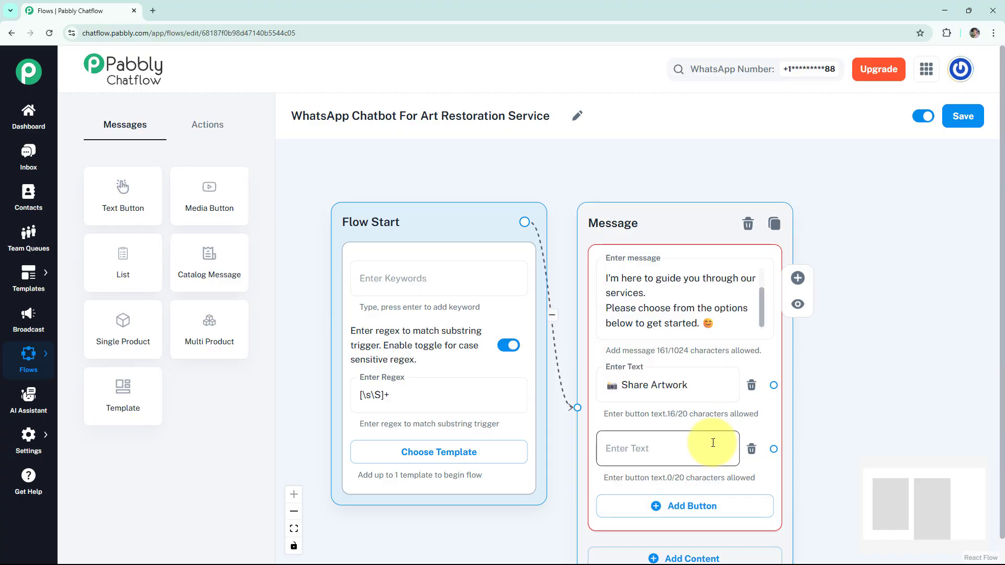
text(Restoration Process)
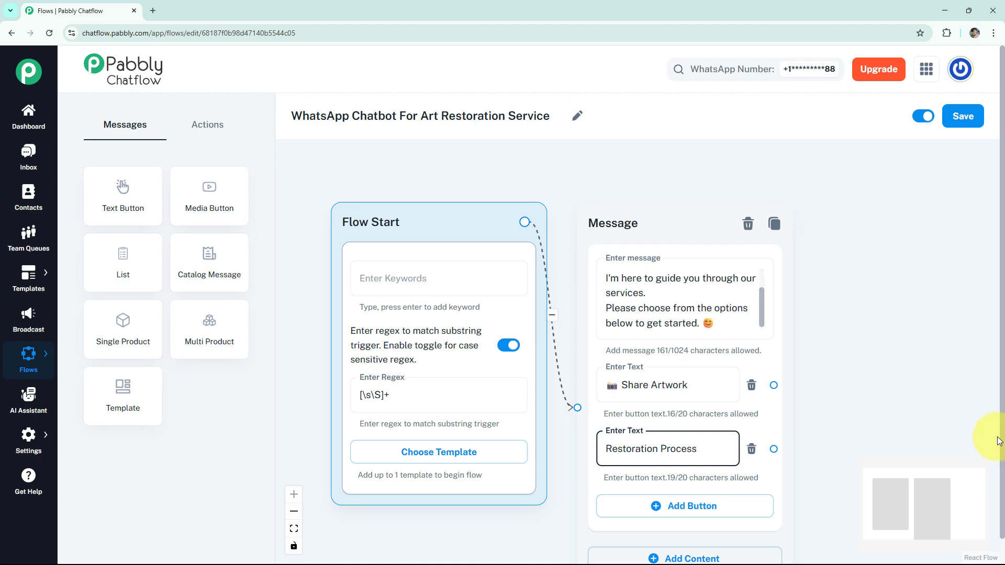
click(687, 510)
scroll(606, 470, up, 1)
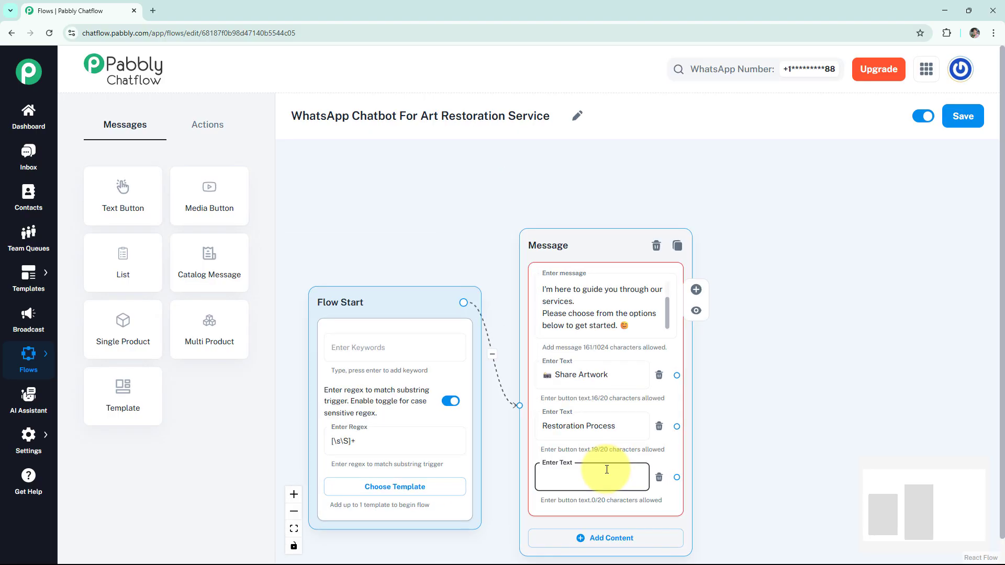
click(603, 475)
text(📅 Book A Visit)
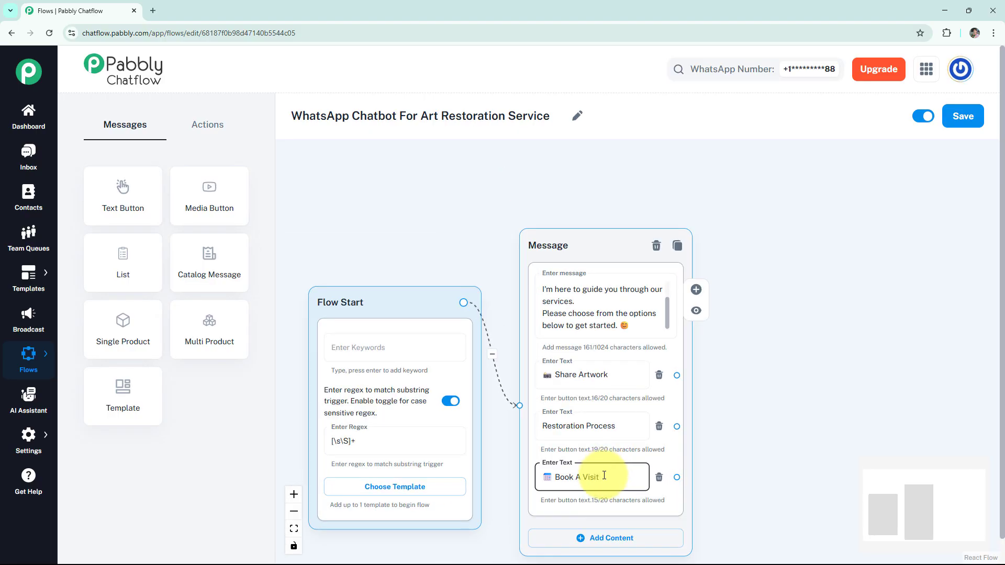
click(695, 310)
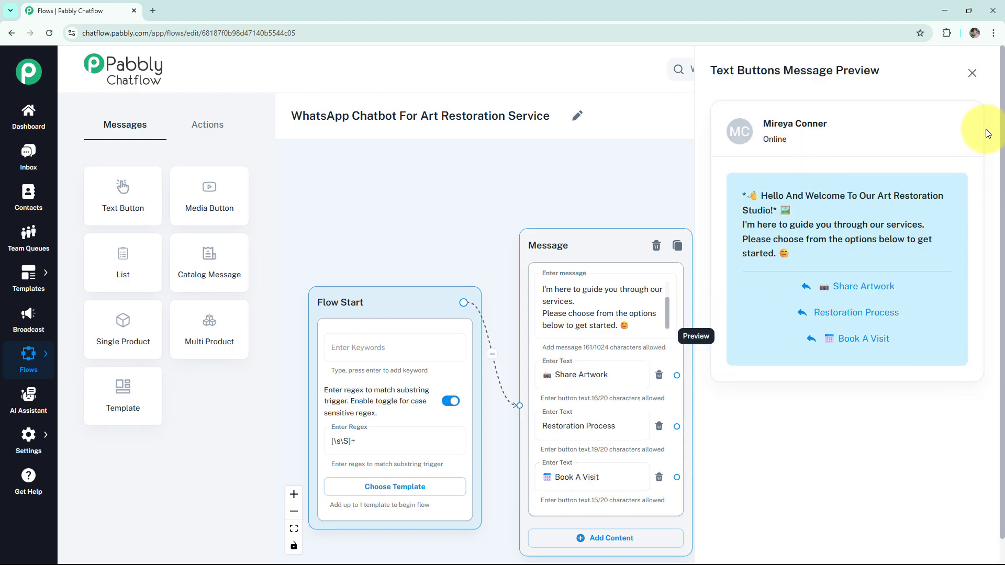
click(971, 73)
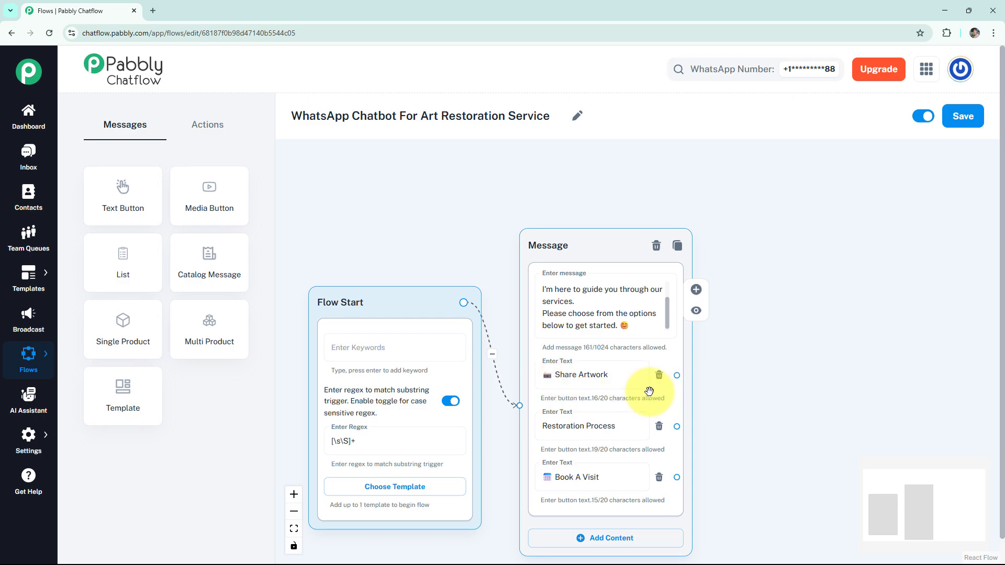
Step: Add an Ask Media question block beside the welcome message
click(214, 132)
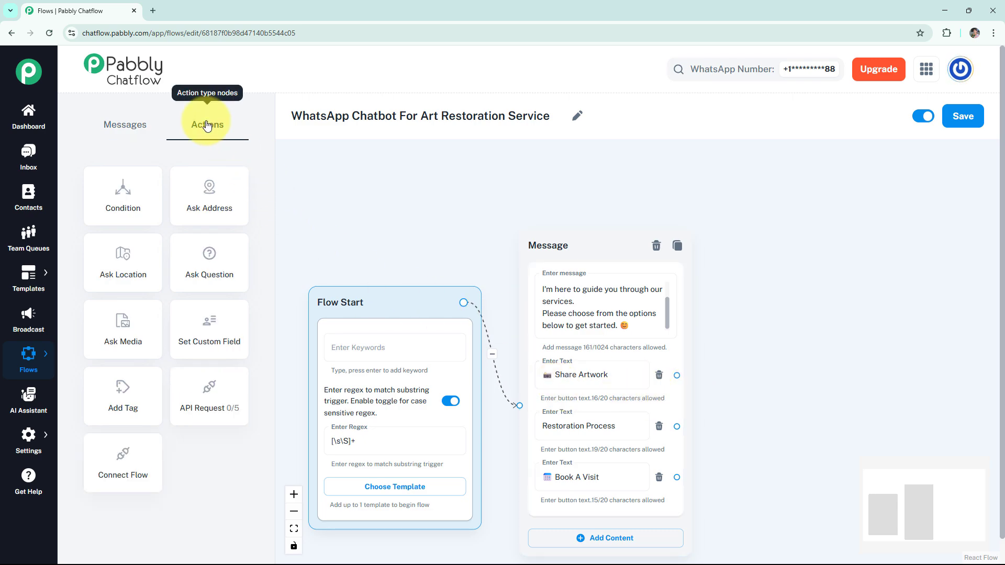
click(121, 347)
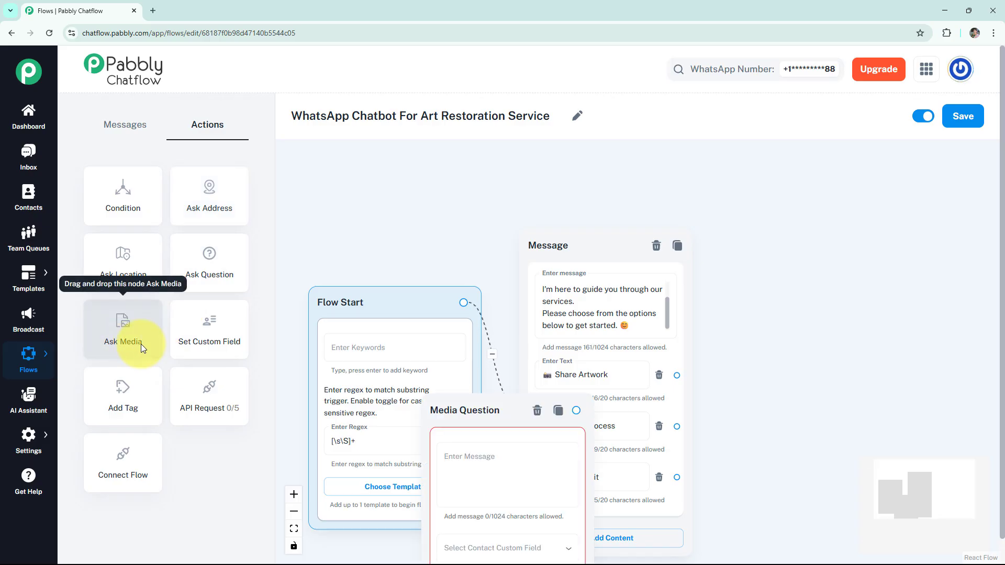
drag(431, 407, 779, 178)
click(785, 283)
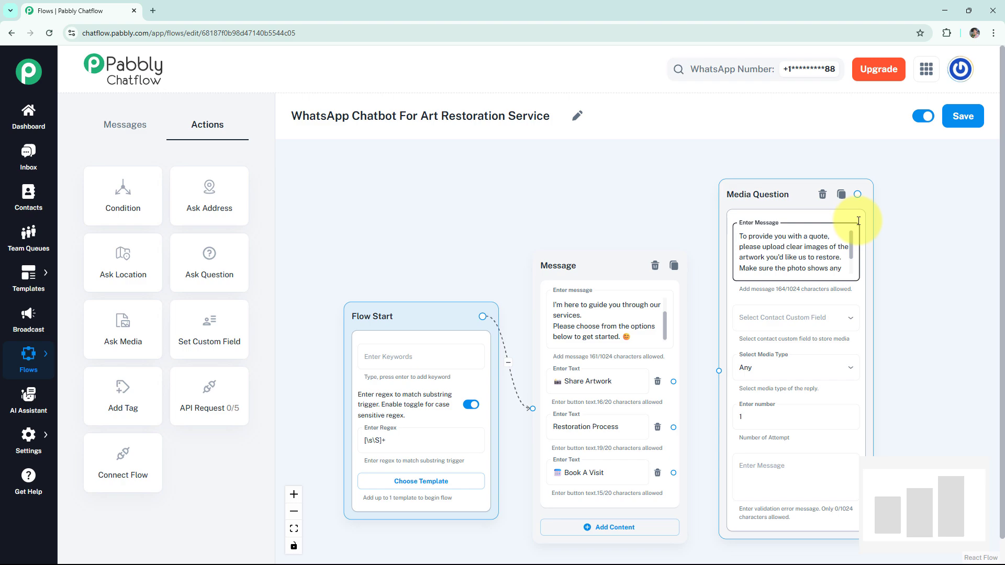
scroll(857, 232, down, 2)
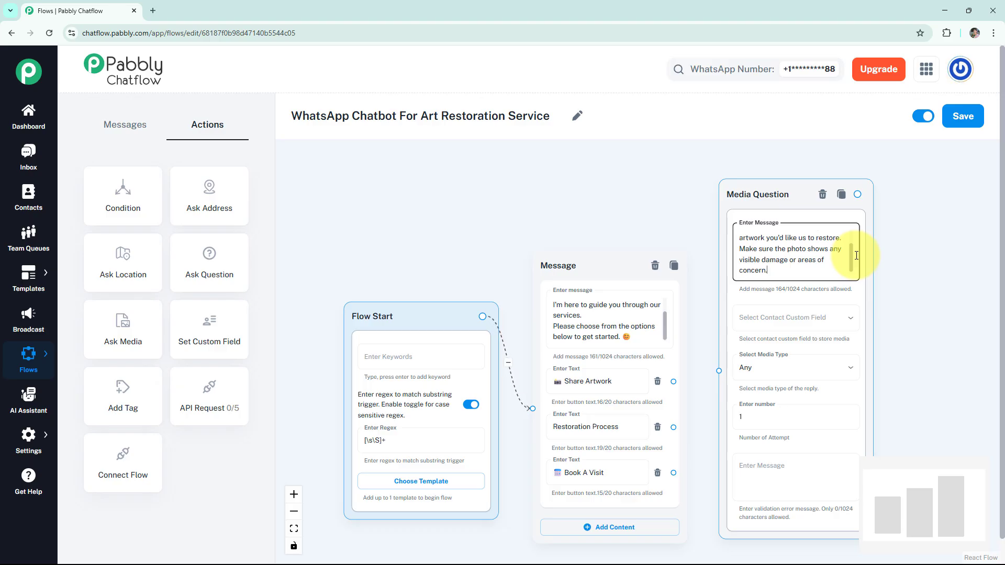
Step: Set the media question to accept Image only, with 5 attempts
click(814, 331)
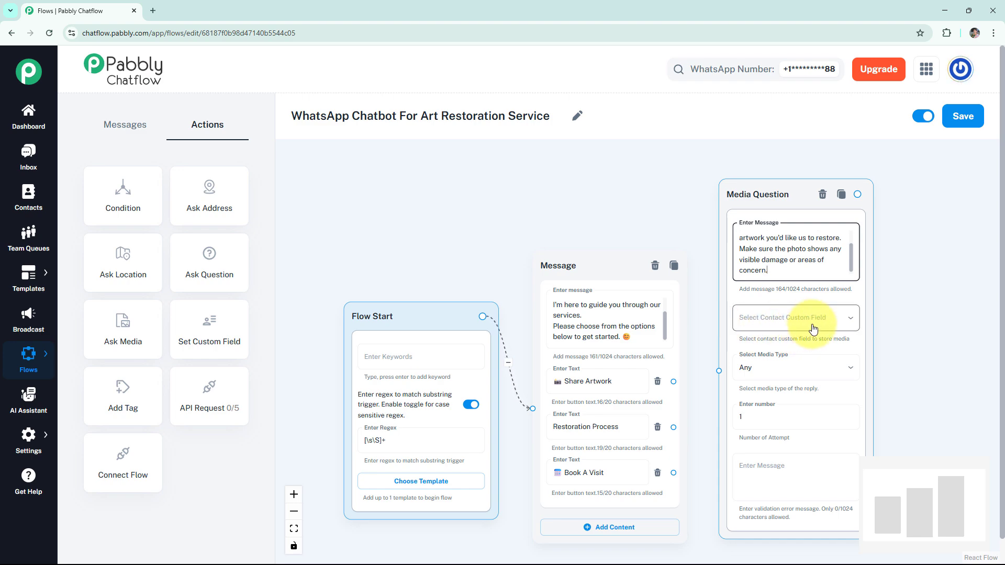
click(783, 377)
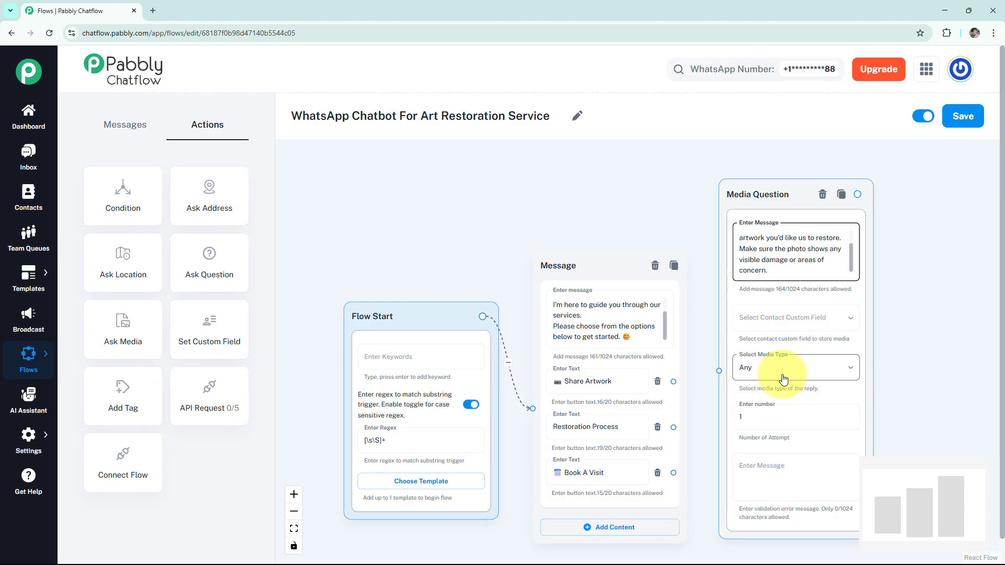
click(762, 417)
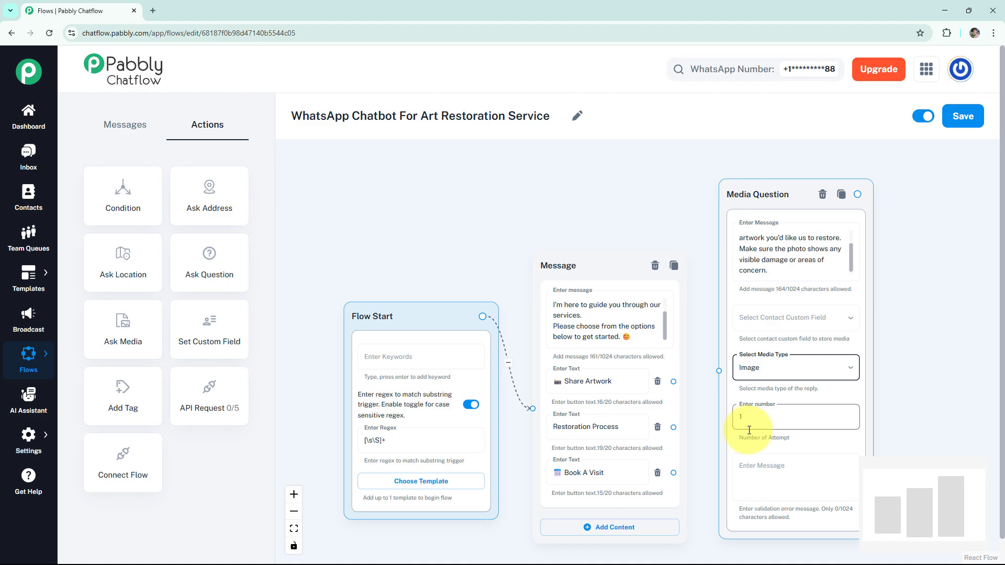
click(749, 422)
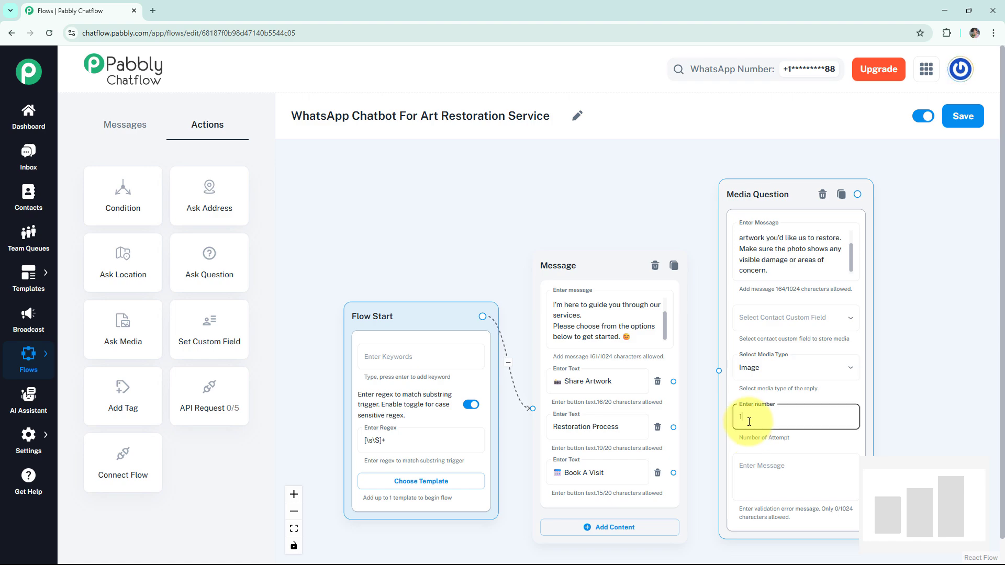
key(BackSpace)
text(5)
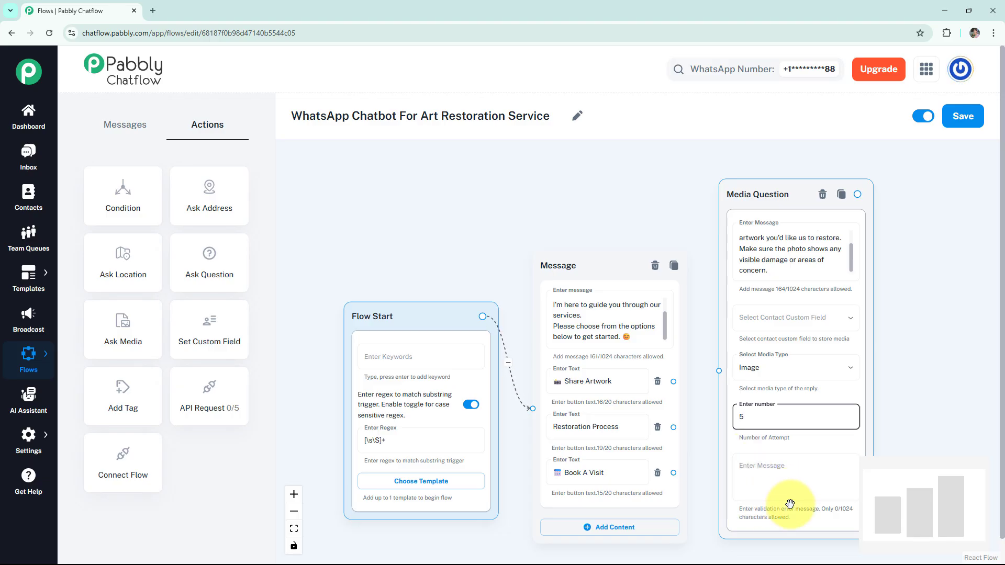
Step: Connect the Share Artwork button to the media question
click(718, 369)
click(713, 362)
drag(719, 371, 673, 382)
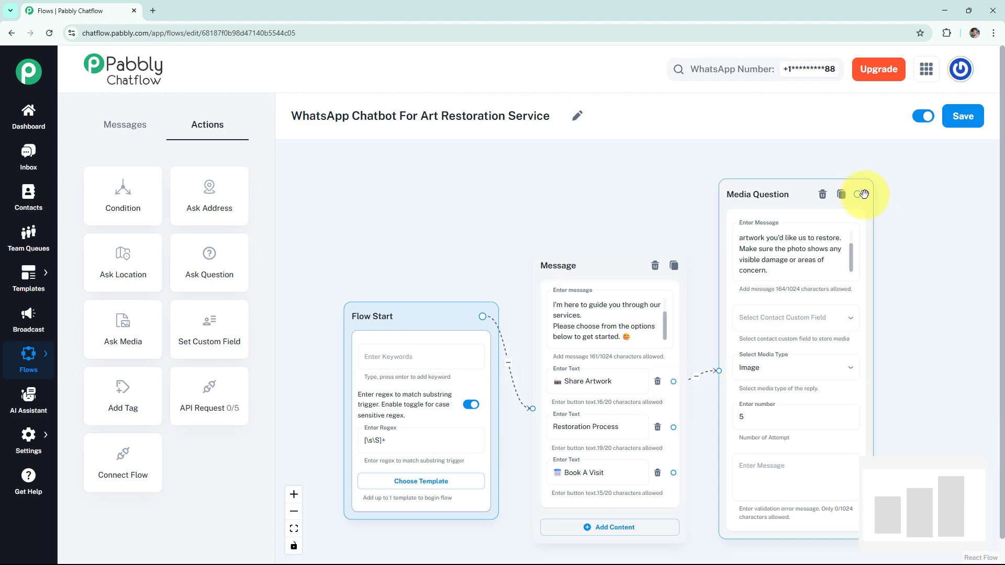
Step: Follow the media question with a thank-you message promising a quote, then branch from Restoration Process
drag(858, 193, 926, 193)
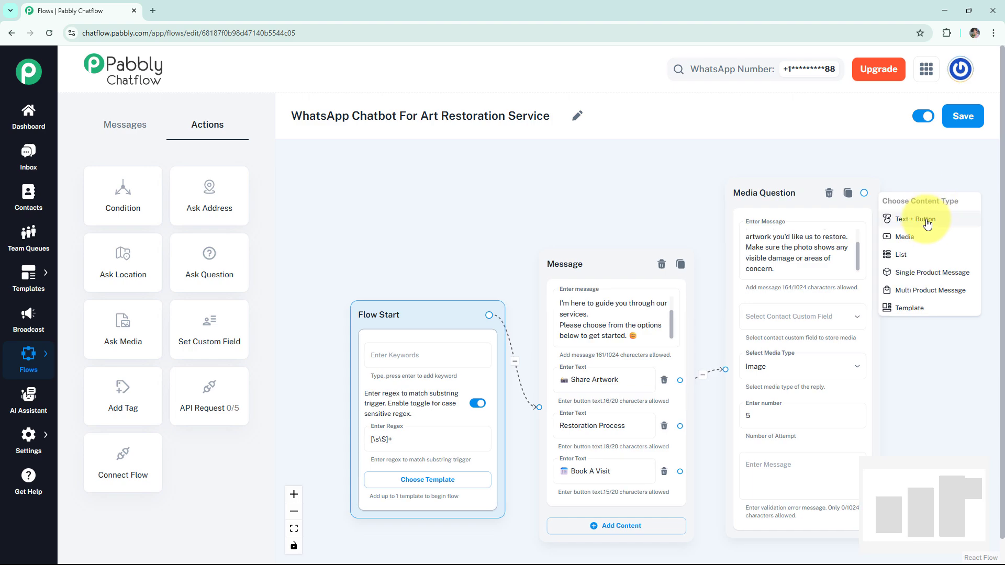
click(927, 224)
scroll(949, 412, down, 1)
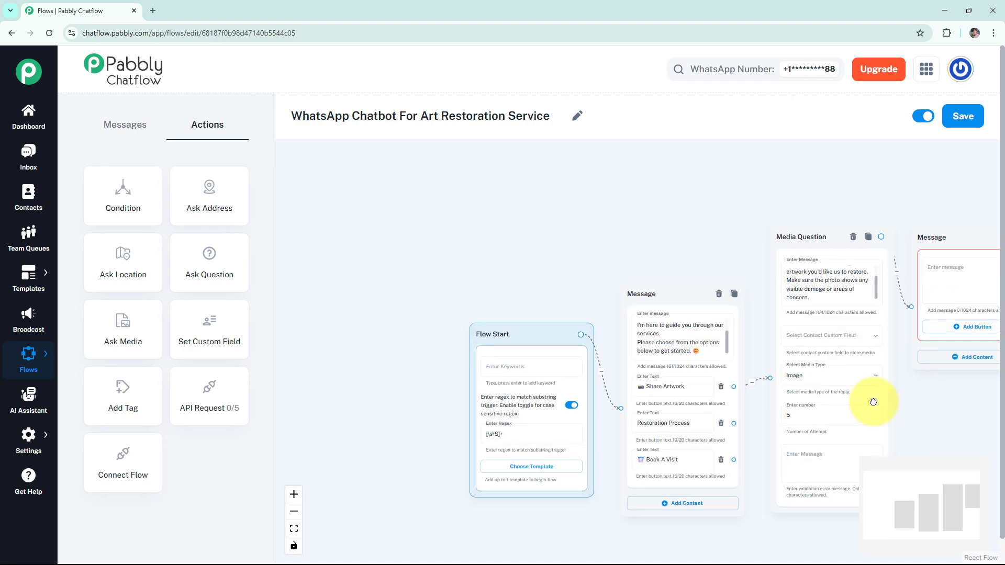
click(947, 277)
text(✅ Thank you! We've received your image. Our team will review it and get back to you shortly with a quote.)
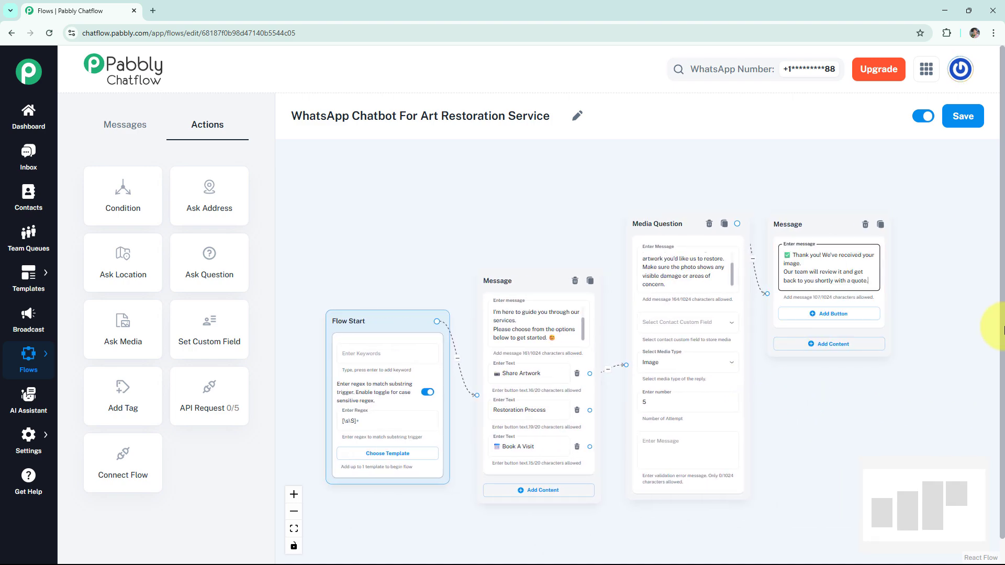
click(890, 257)
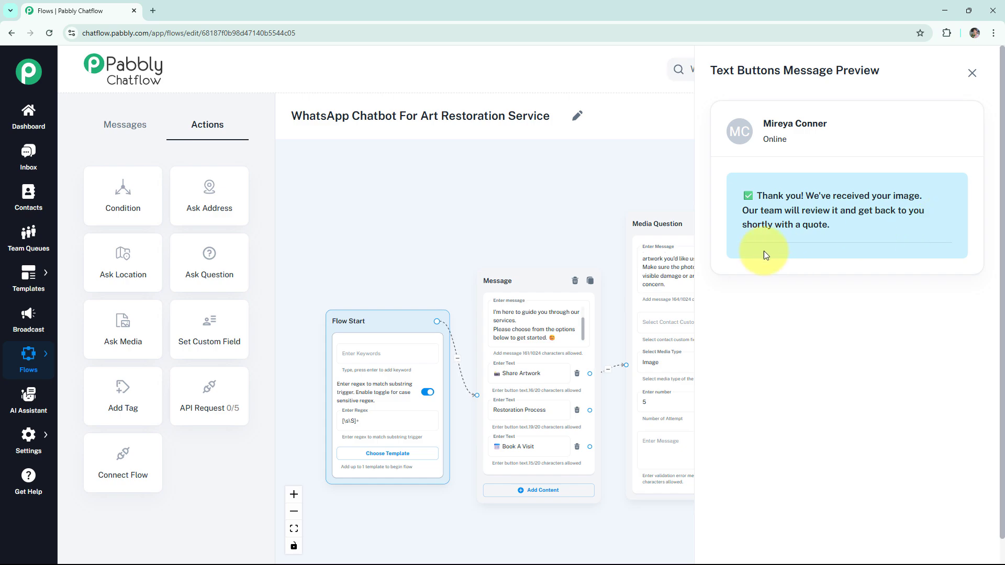
click(967, 75)
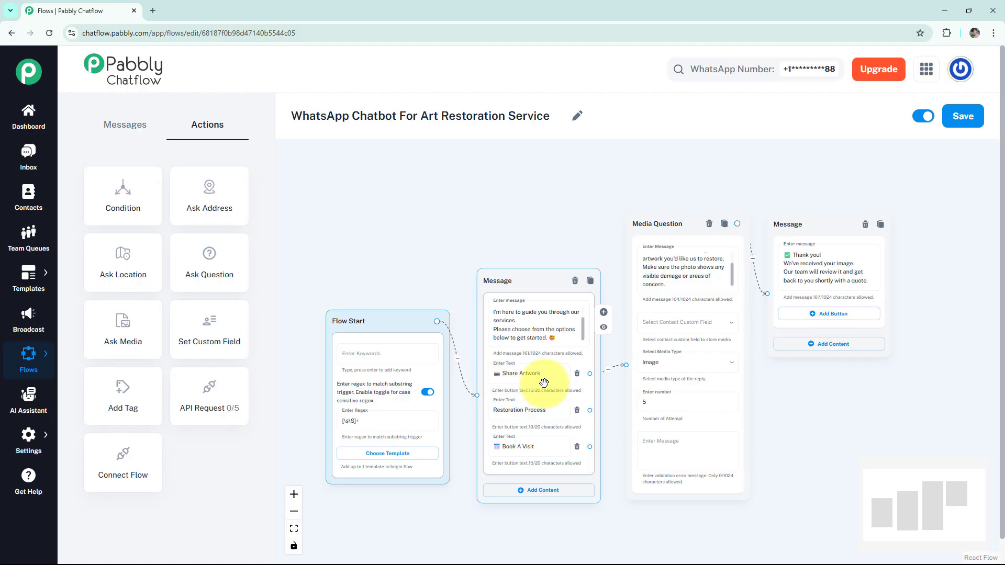
click(541, 414)
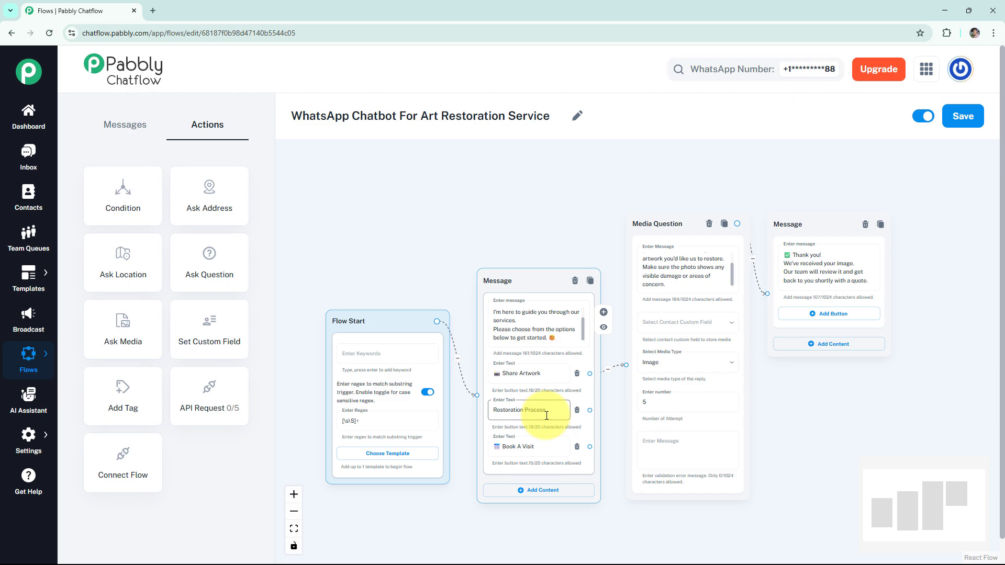
drag(590, 411, 625, 528)
Step: Add a message after Restoration Process containing the pasted restoration-steps explanation, and preview it
click(627, 548)
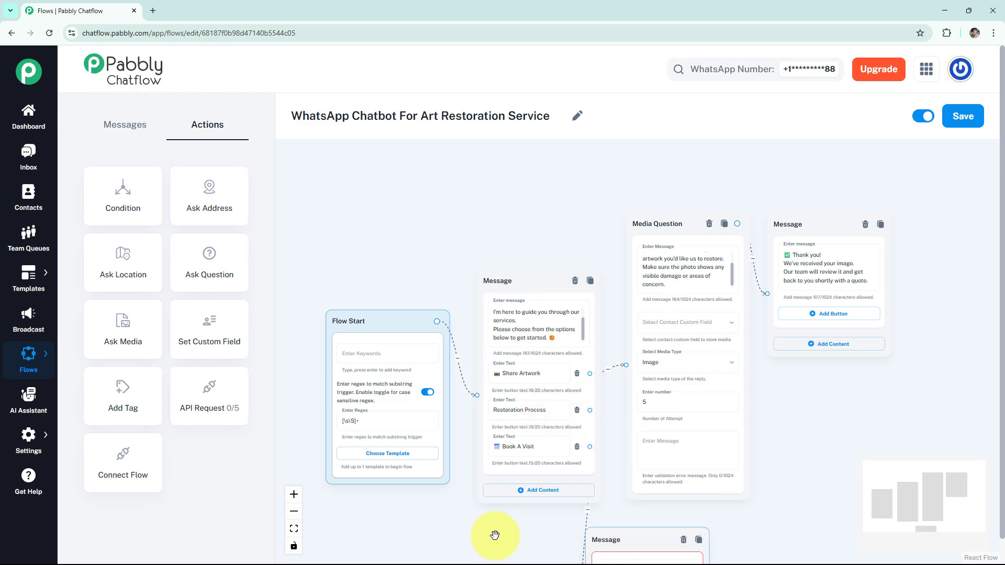
scroll(494, 533, down, 2)
drag(479, 506, 451, 328)
drag(534, 355, 597, 372)
click(596, 383)
key(ctrl+v)
scroll(683, 399, up, 1)
click(680, 395)
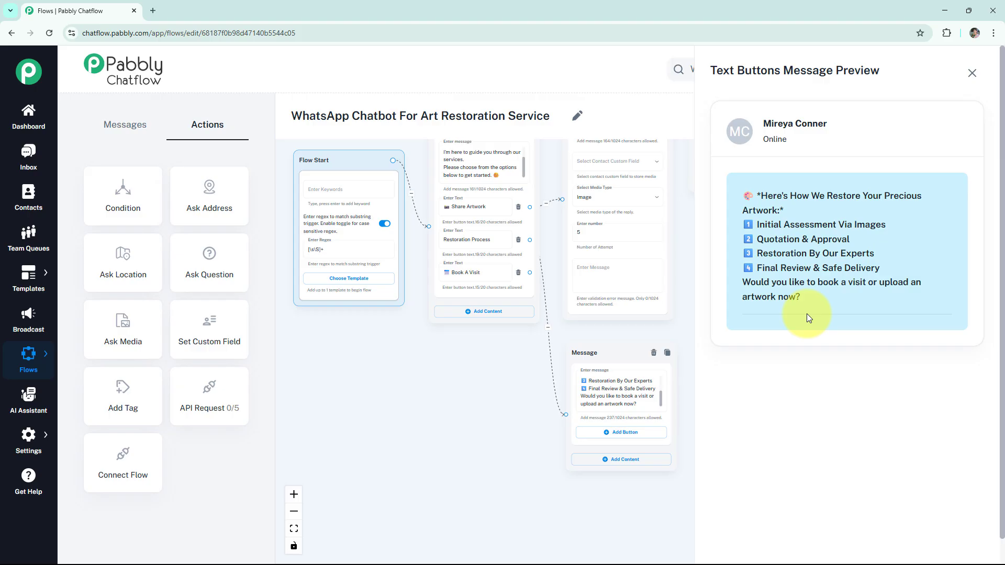
click(971, 73)
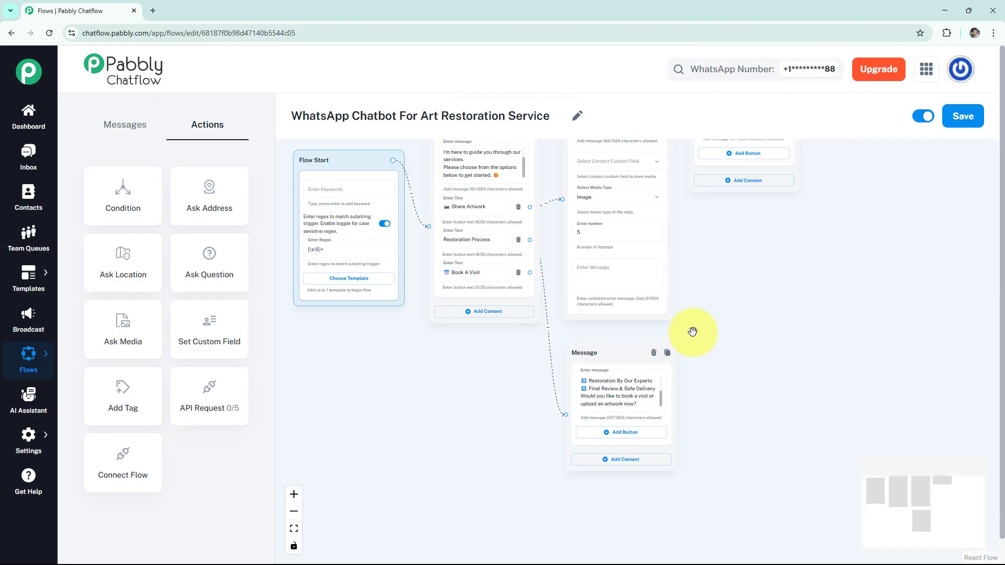
Step: Add Upload Image and Book A Site Visit buttons, linking Upload Image to the media question
click(633, 438)
click(629, 435)
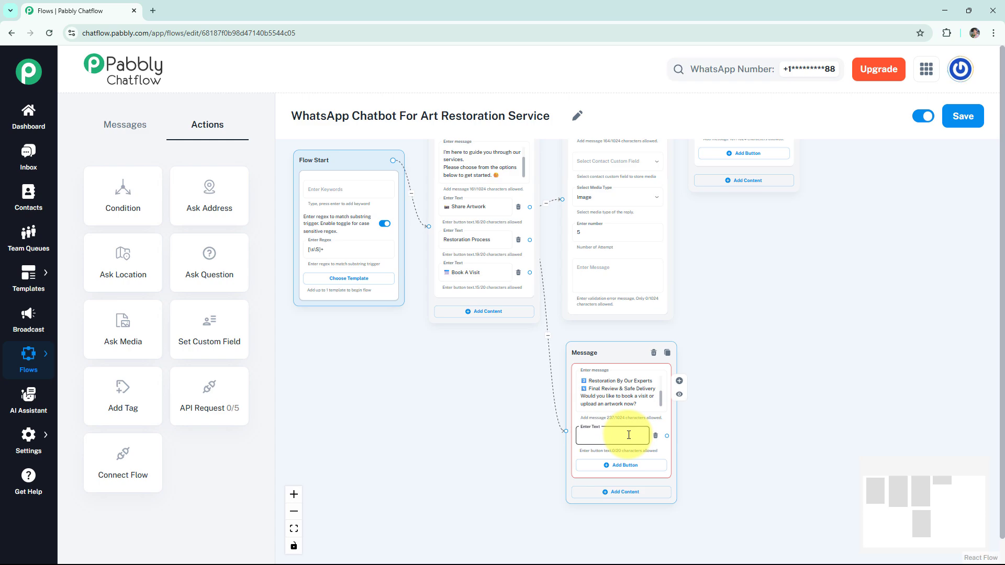
scroll(728, 393, up, 2)
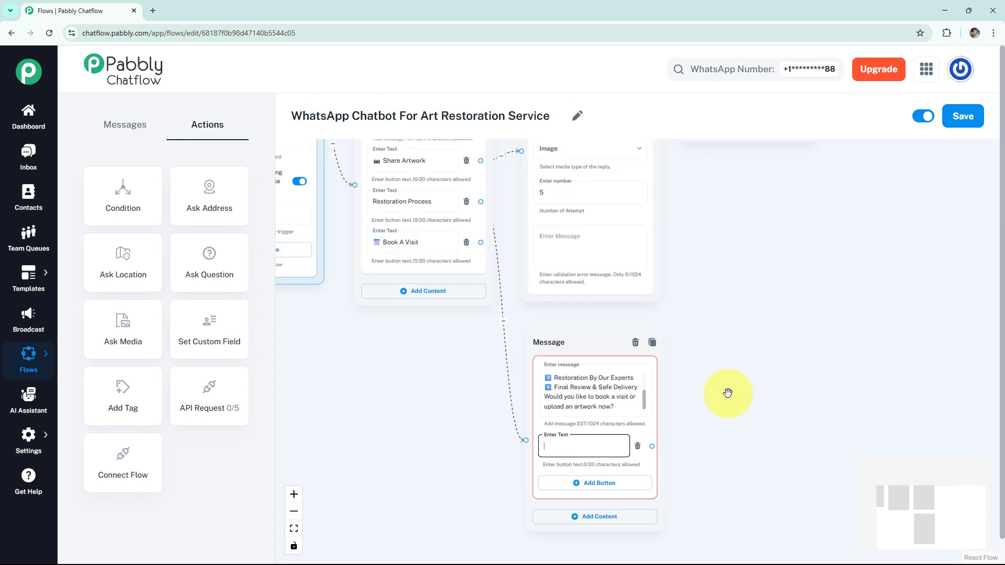
text(📷 Upload Image)
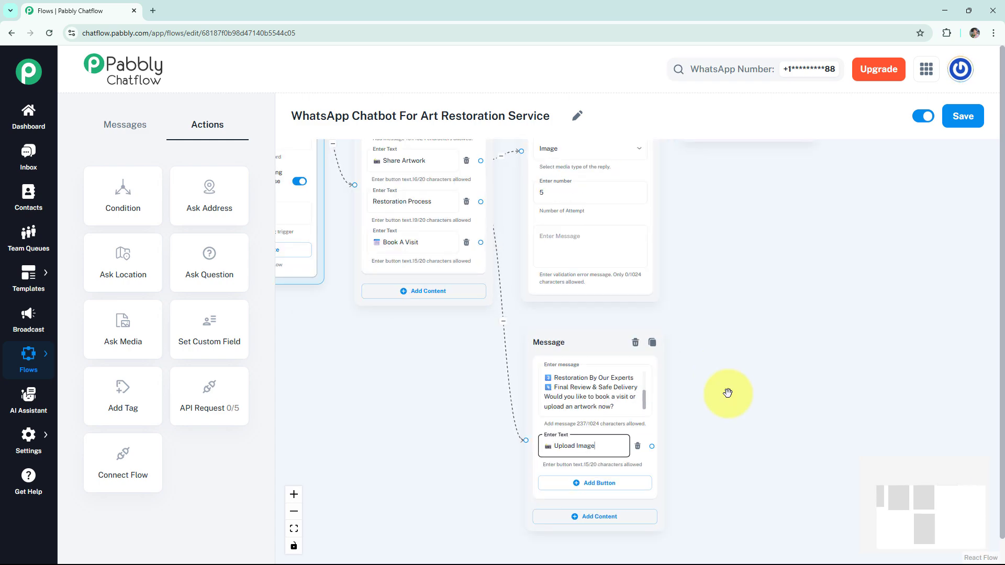
click(594, 492)
click(589, 487)
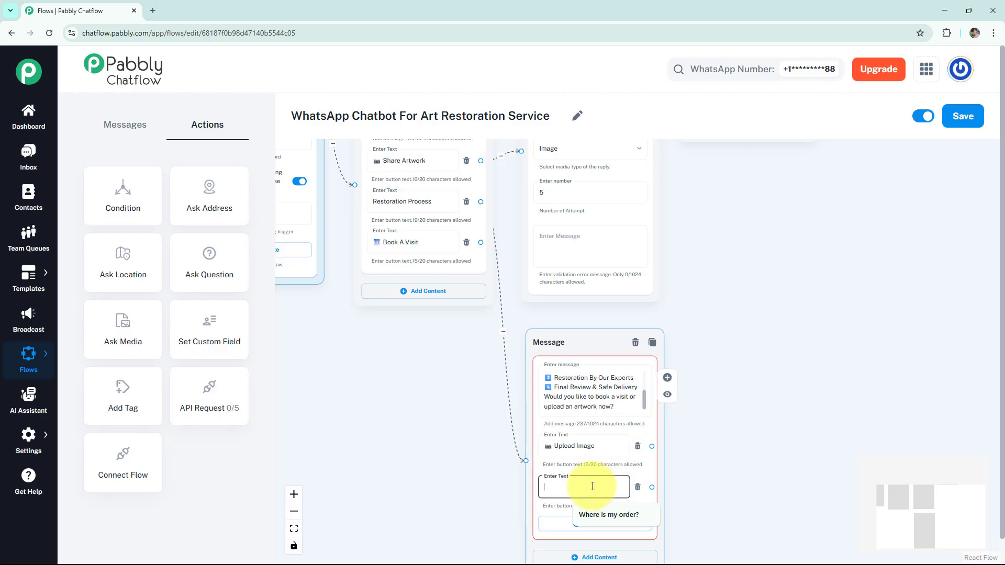
text(🗓 Book A Site Visit)
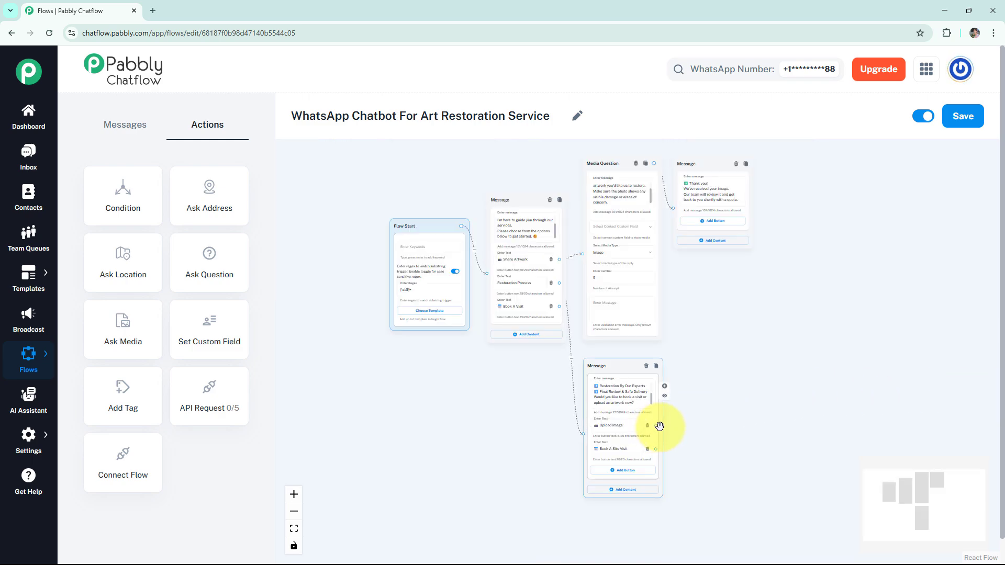
drag(656, 425, 582, 254)
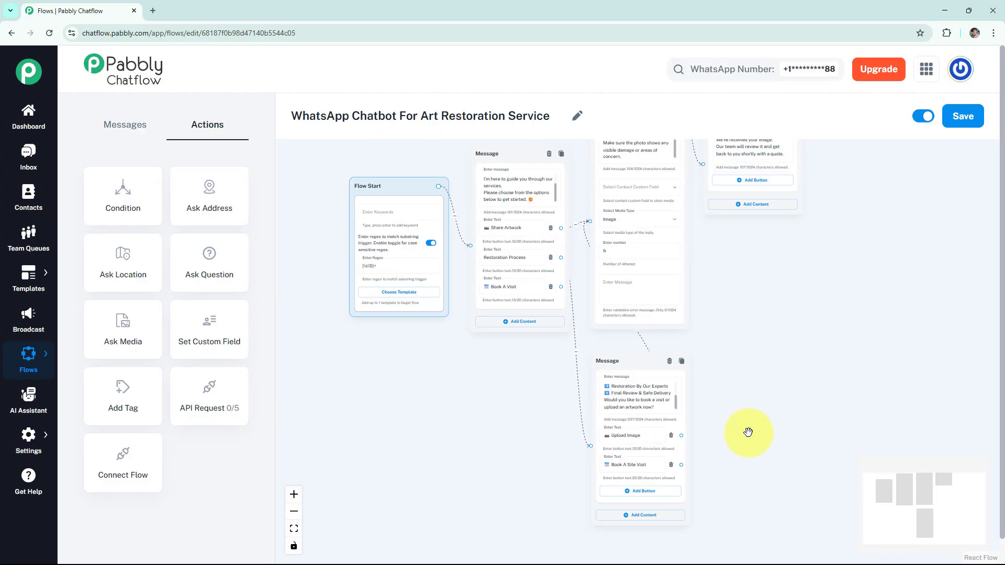
scroll(748, 436, up, 1)
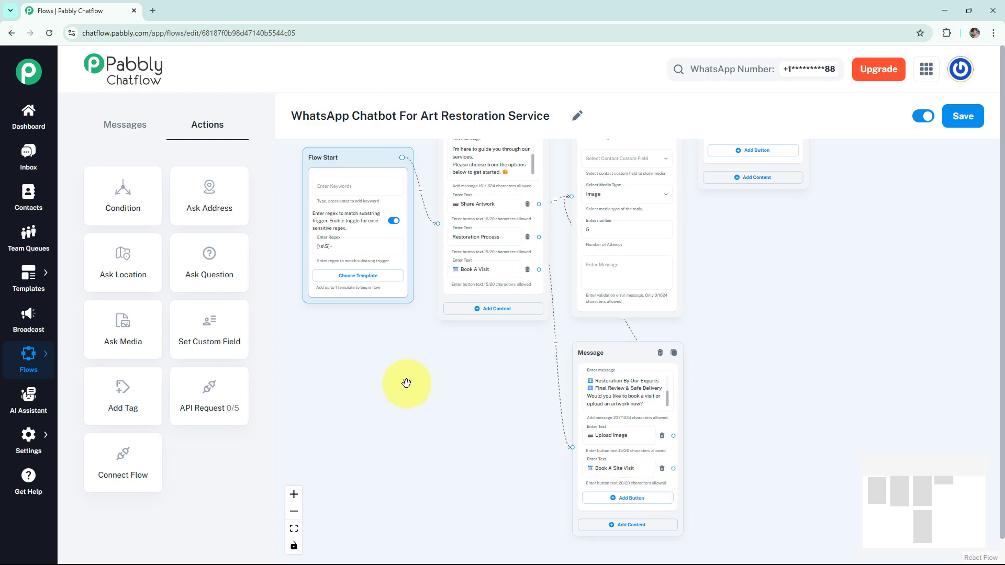
Step: Add a Question asking for the preferred visit date and time, promising a team member will confirm
click(236, 283)
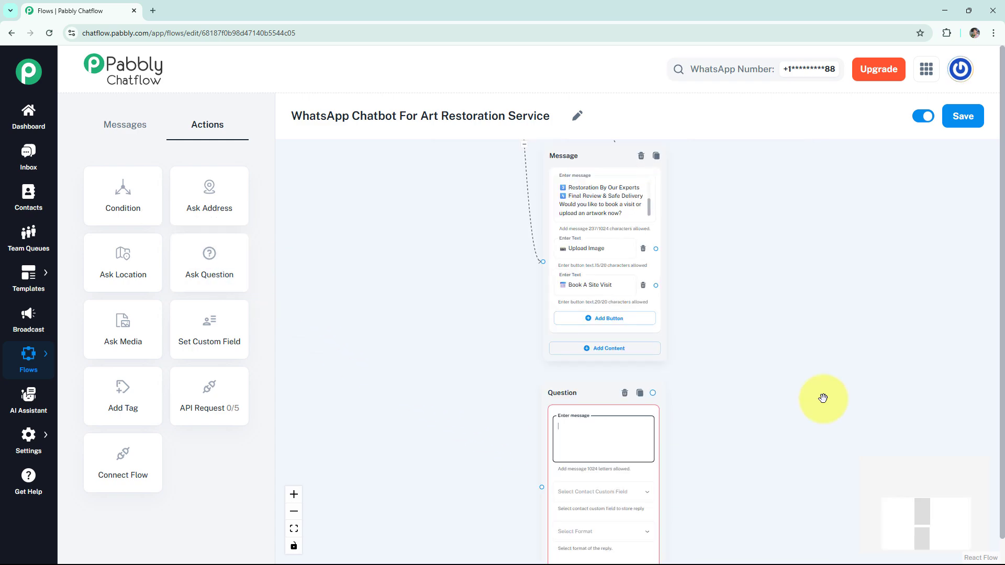
drag(802, 413, 792, 331)
click(610, 347)
text(📅 Please share your preferred date and time for the visit. One of our team members will confirm your appointment shortly.)
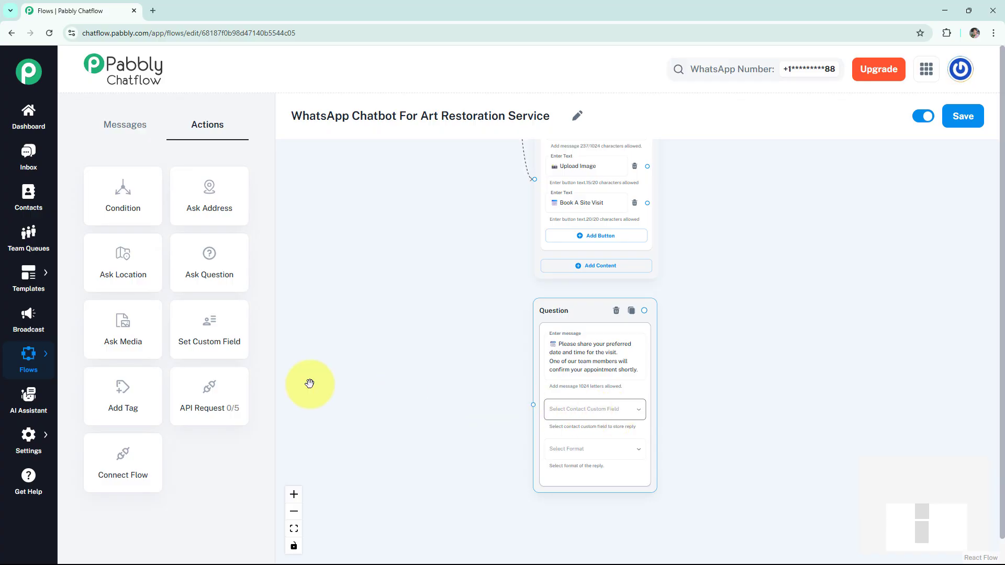
mouse_move(27, 437)
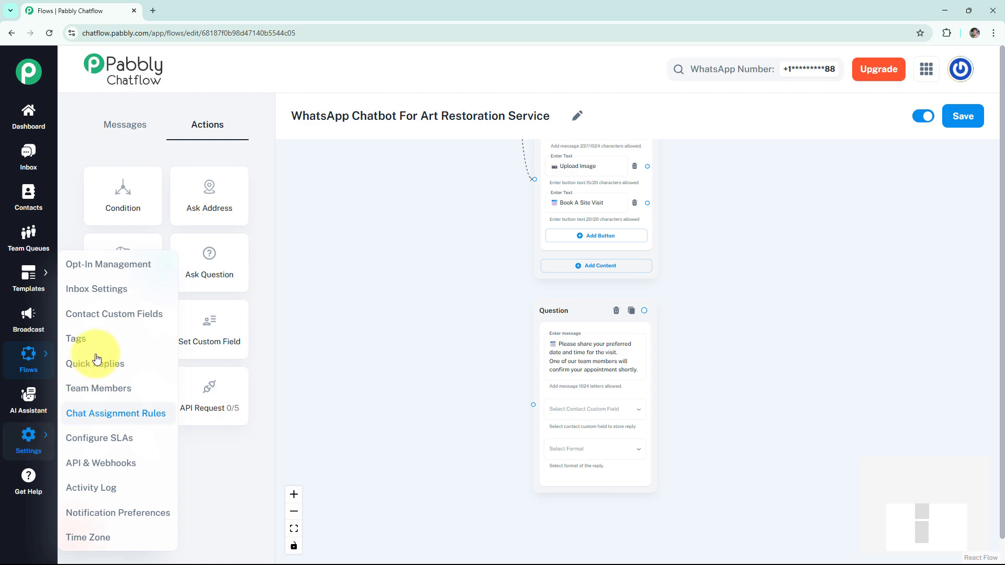
click(127, 316)
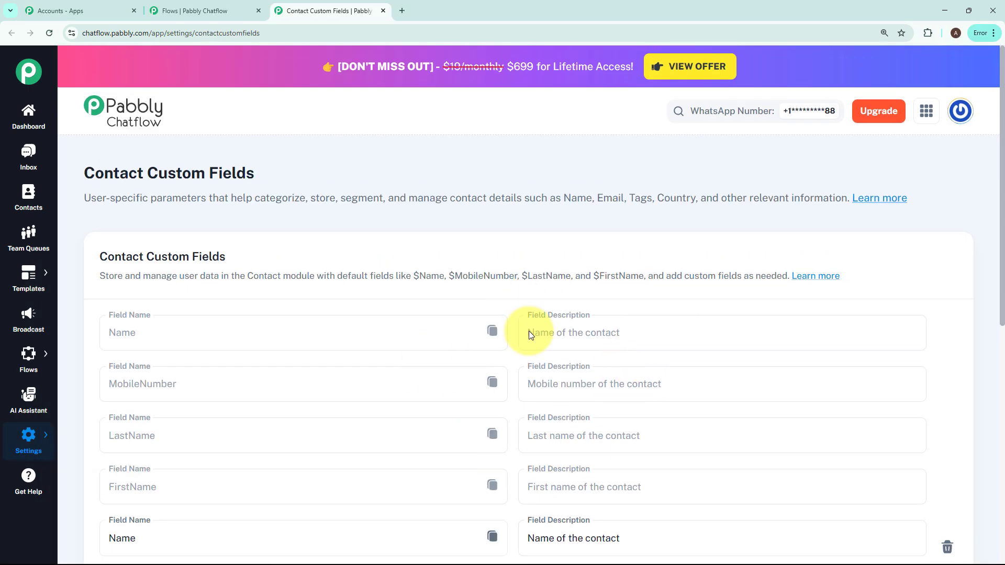
scroll(513, 325, down, 10)
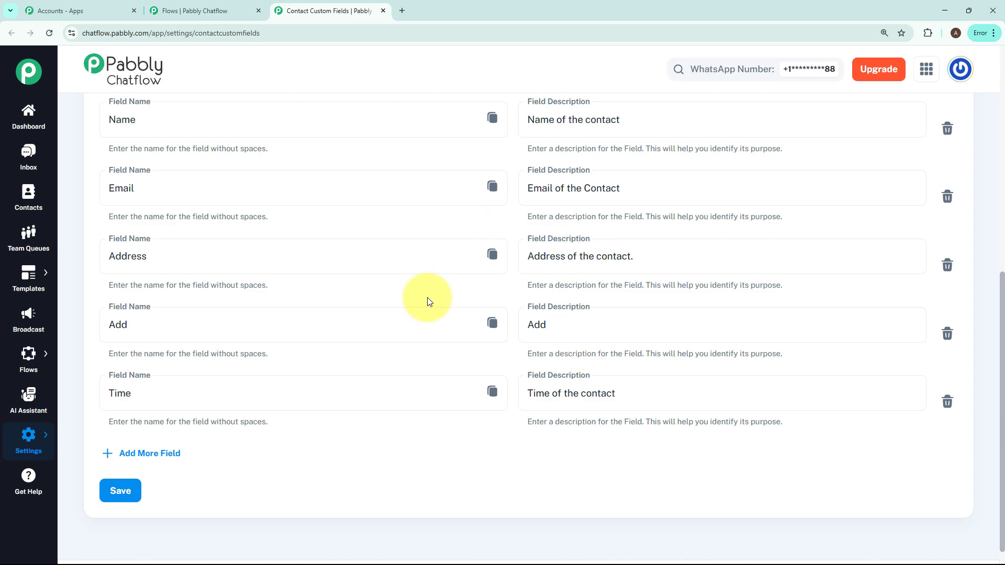
click(143, 454)
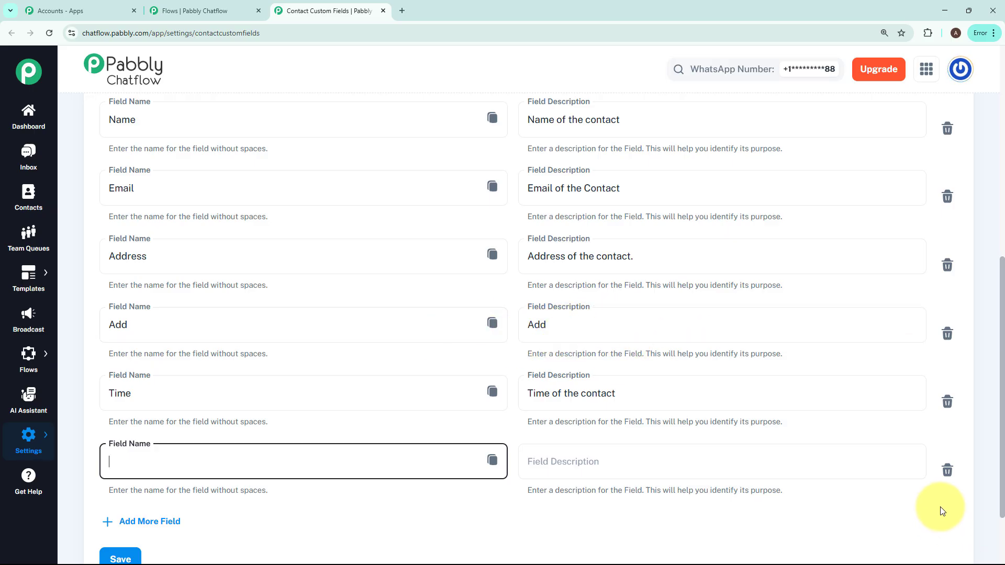
click(947, 470)
click(554, 335)
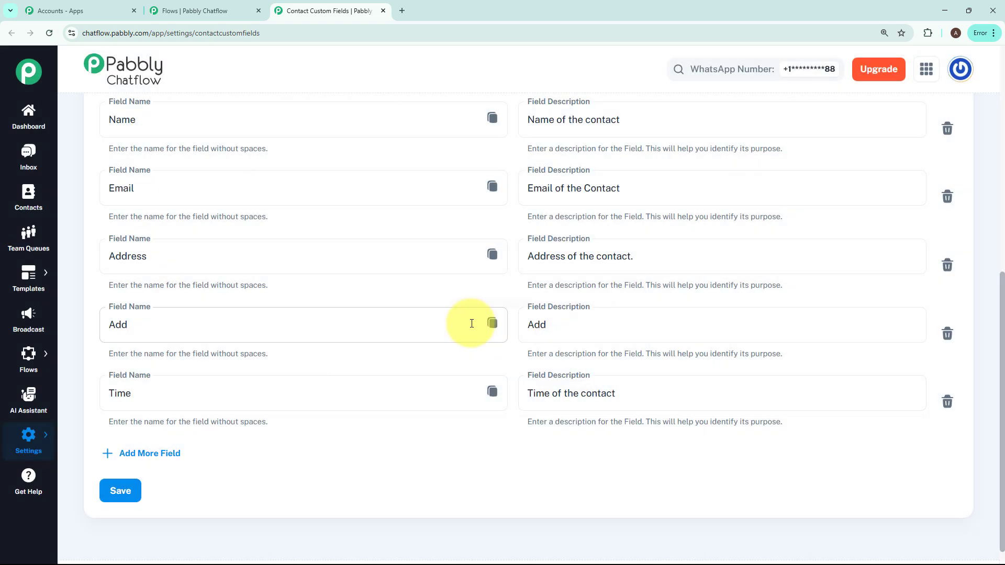
scroll(805, 428, up, 1)
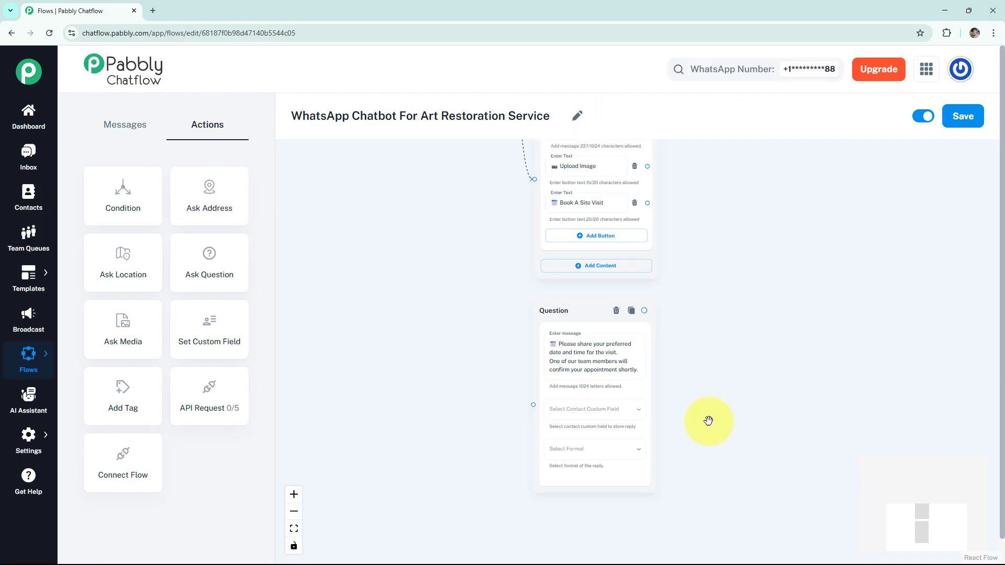
Step: Save the visit-time reply to the Add field and accept replies in Any format
click(628, 410)
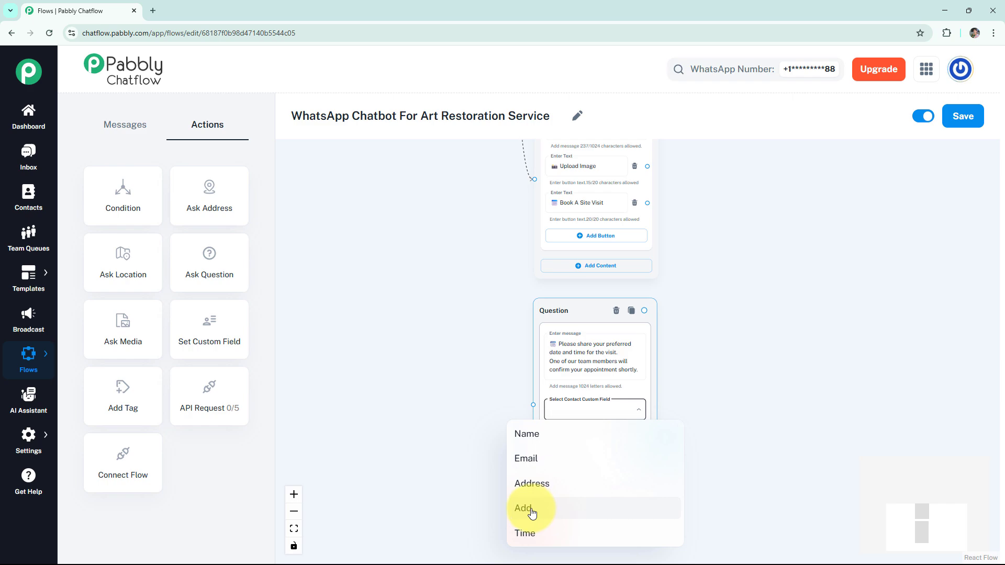
click(534, 511)
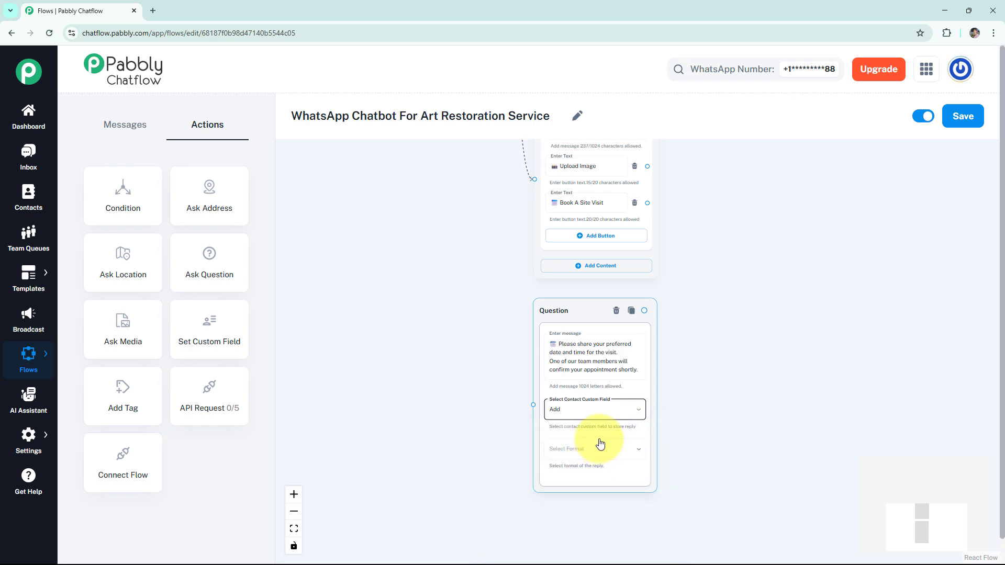
click(588, 453)
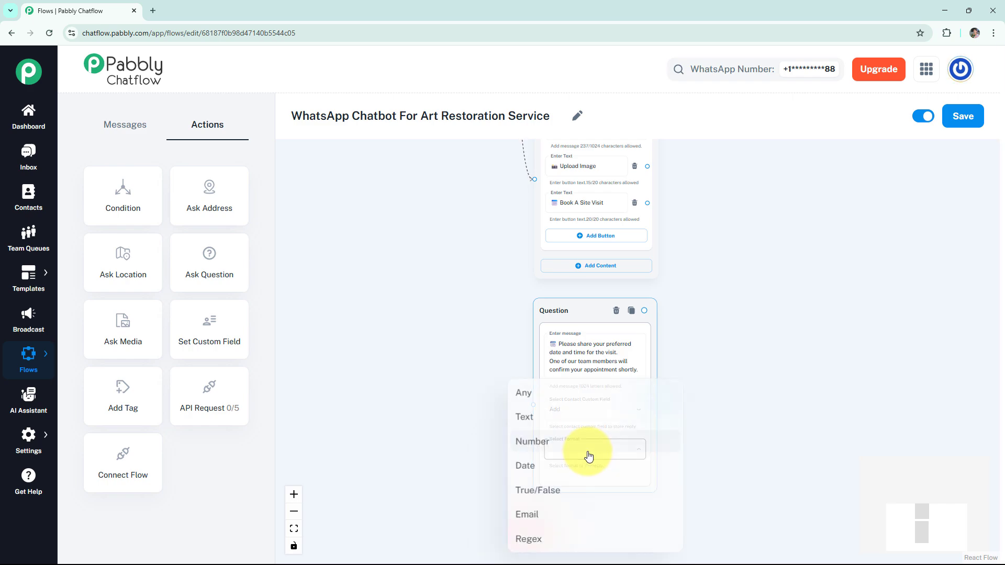
click(545, 401)
Step: Connect the Book A Site Visit button to the visit-date question and place it beside the message
click(647, 203)
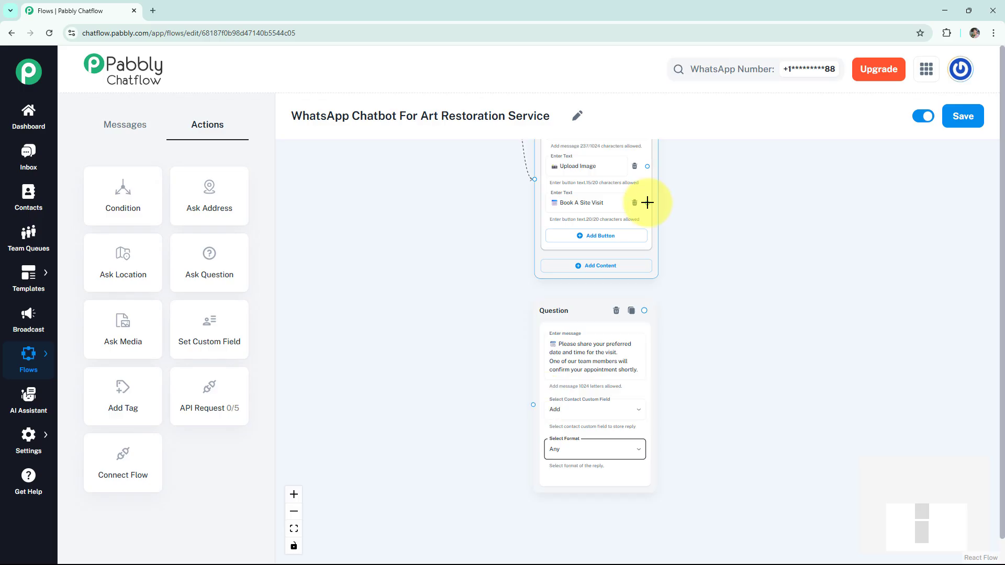
drag(647, 202, 533, 406)
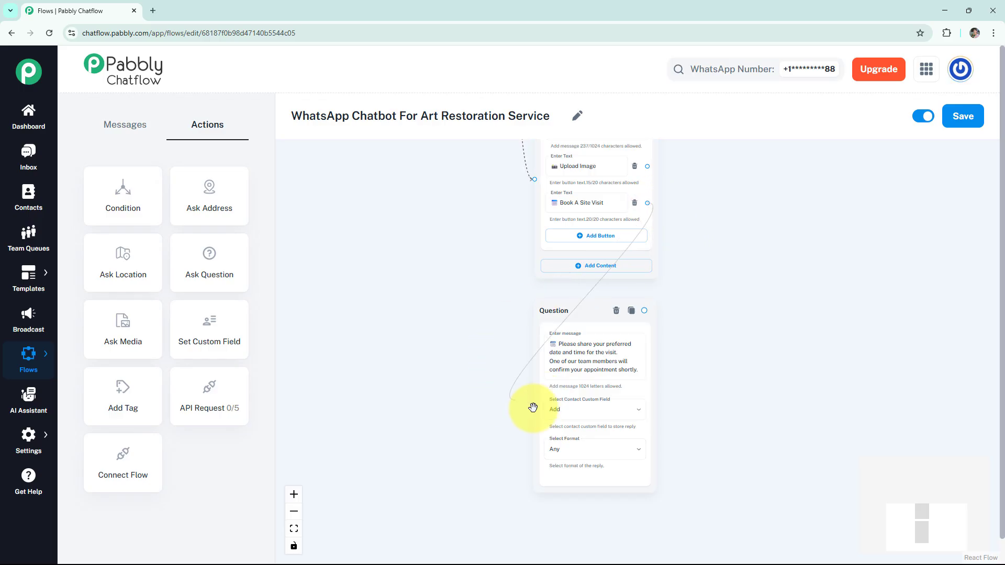
scroll(474, 386, down, 5)
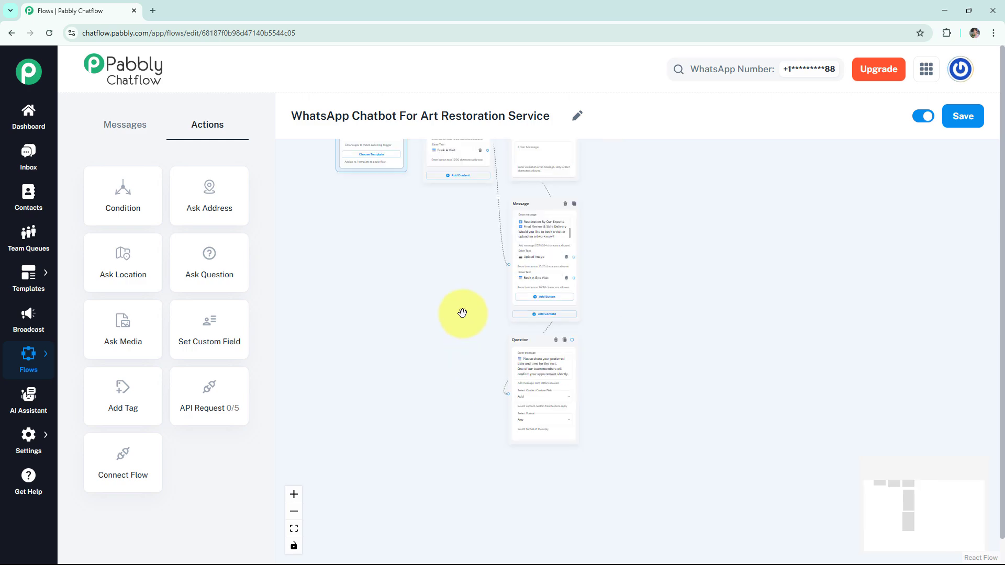
drag(462, 312, 483, 391)
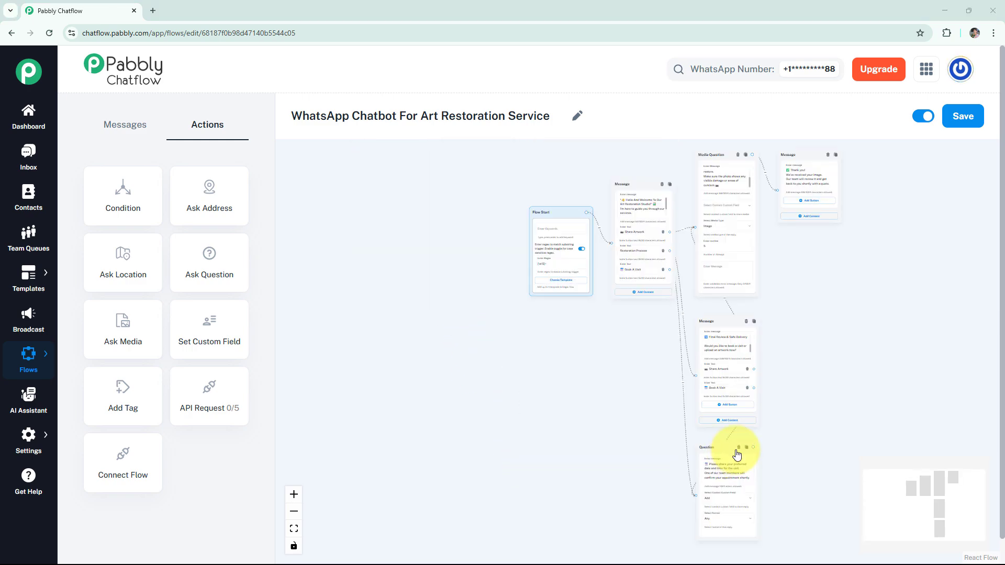
drag(737, 455, 881, 324)
Step: Add an appointment-confirmed message after the question, then fit the whole flow into view
click(888, 338)
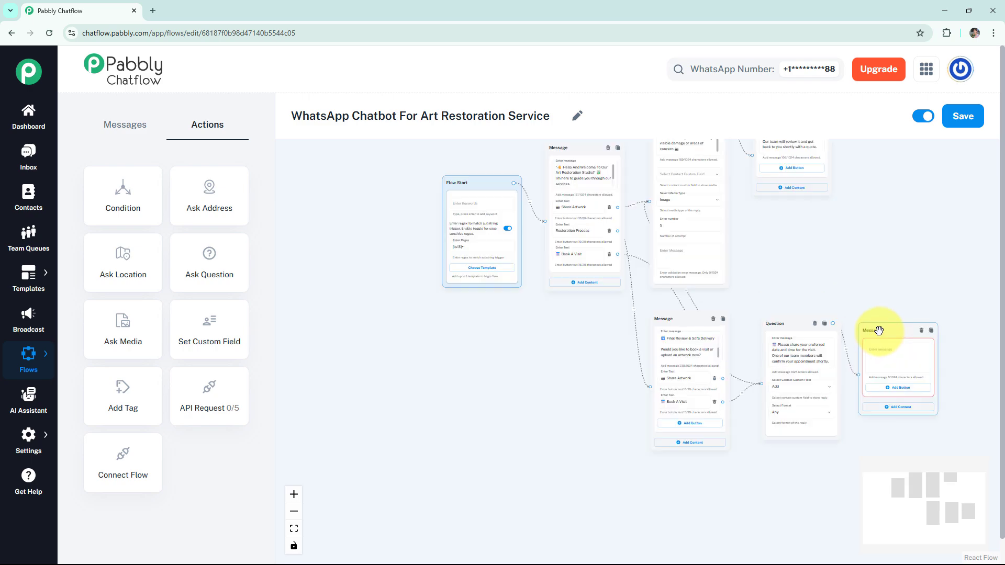
scroll(881, 333, up, 5)
click(922, 386)
text(✅ Your appointment is confirmed! We look forward to seeing you.)
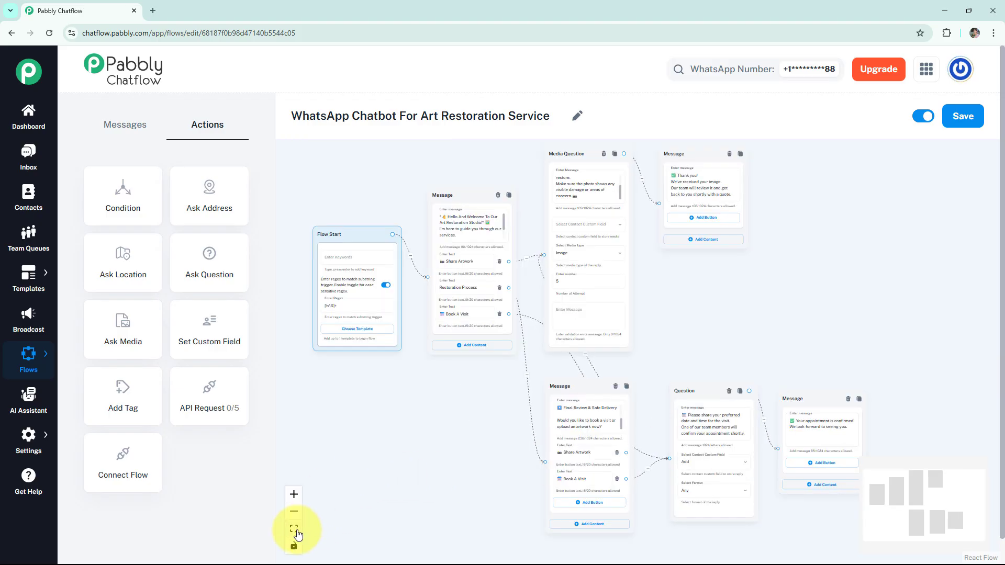
click(295, 530)
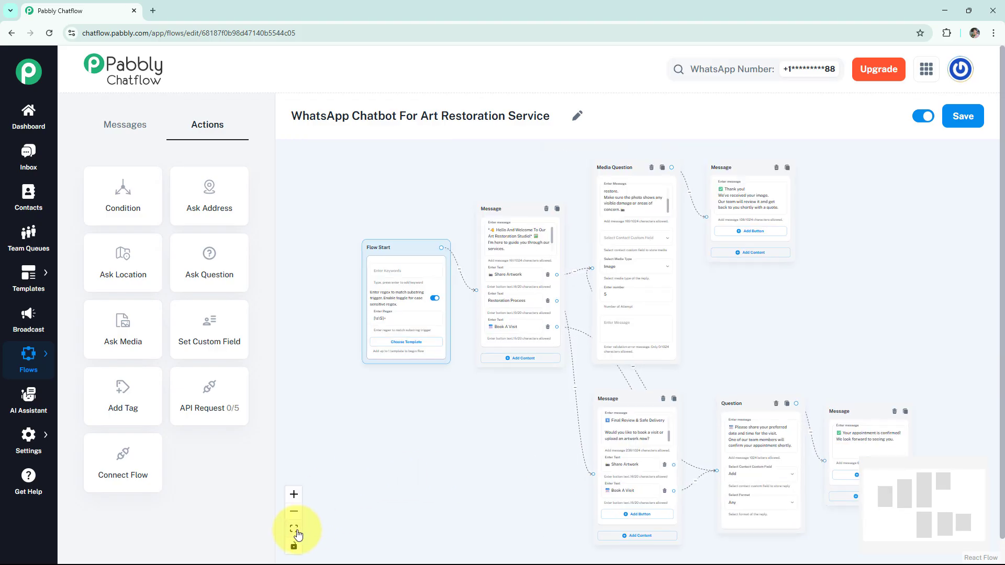